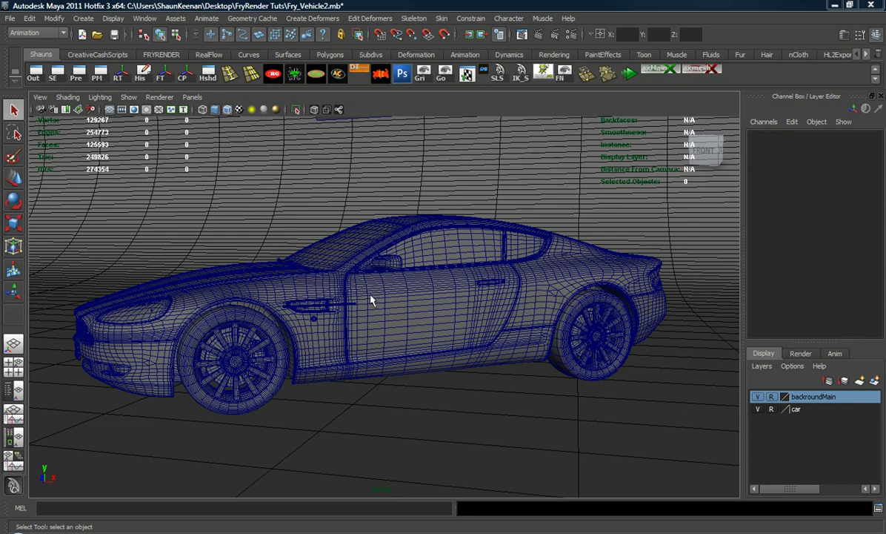
Expand the car's AstonMarton_db9Render:group1 in the Outliner and select its carPaint group.
click(34, 72)
drag(843, 175, 176, 69)
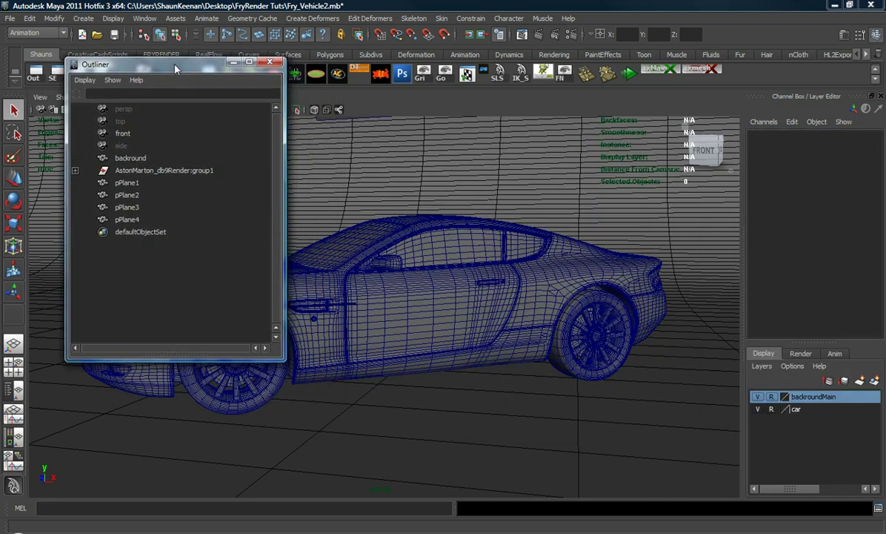
click(74, 171)
scroll(152, 207, down, 2)
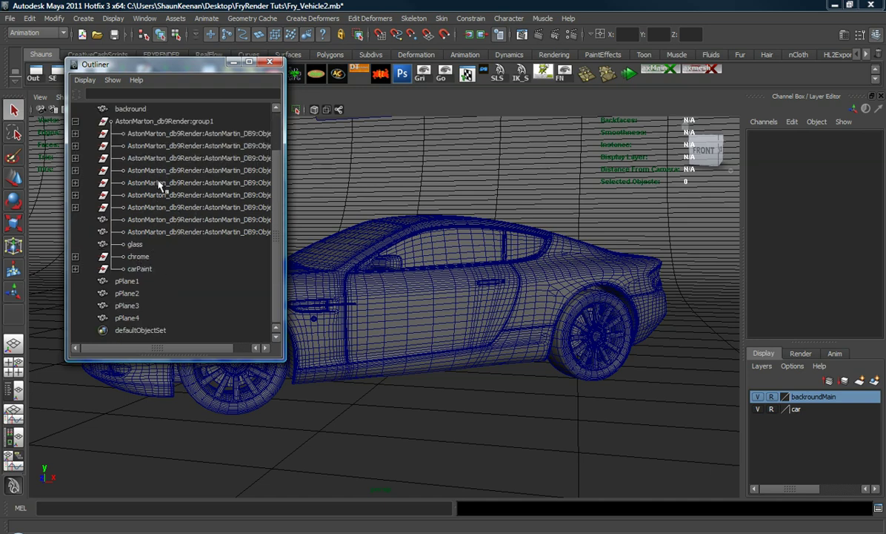
click(145, 270)
drag(210, 69, 190, 88)
click(226, 89)
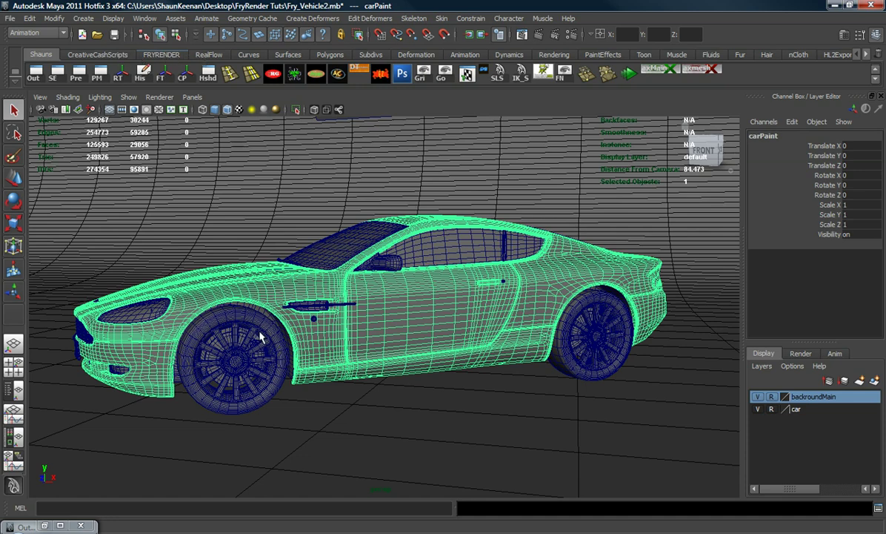
Assign the carpaint_orange library material to the selected carPaint group as a new Fryrender material.
alt+drag(261, 341, 228, 293)
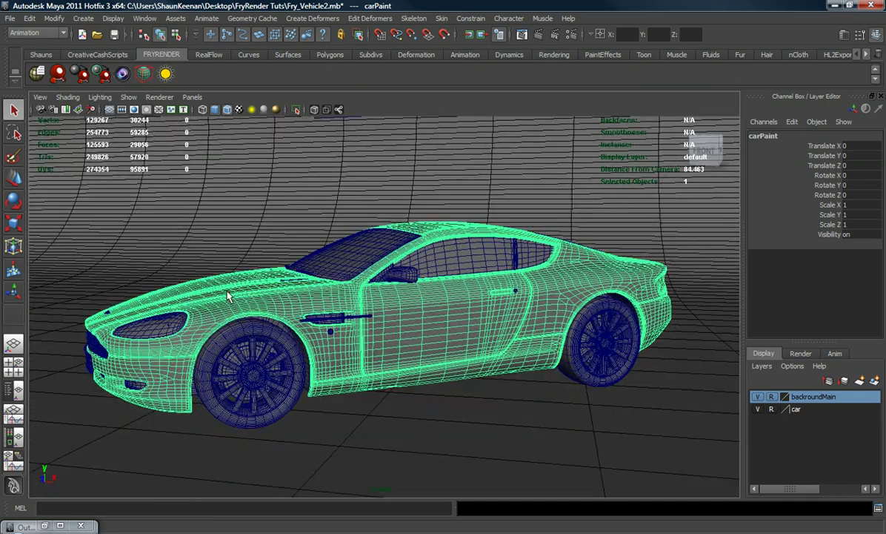
click(58, 73)
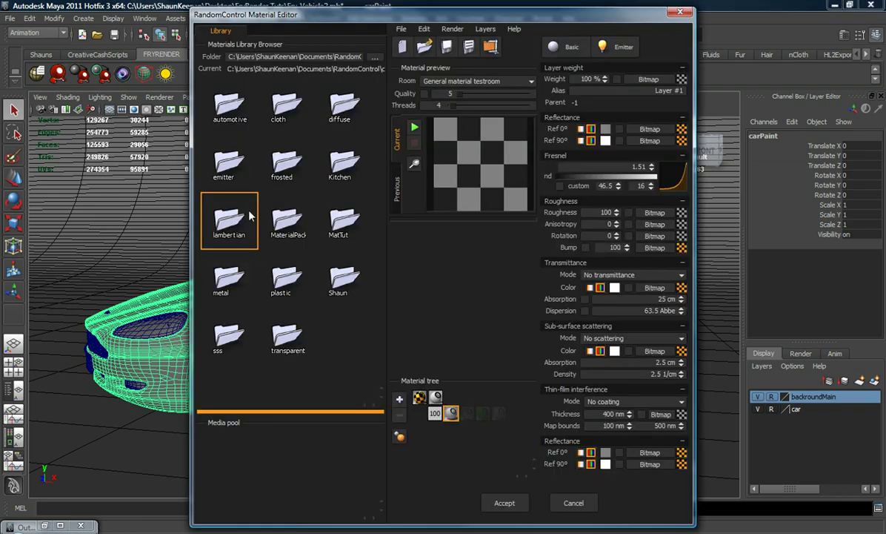
double_click(339, 284)
double_click(236, 169)
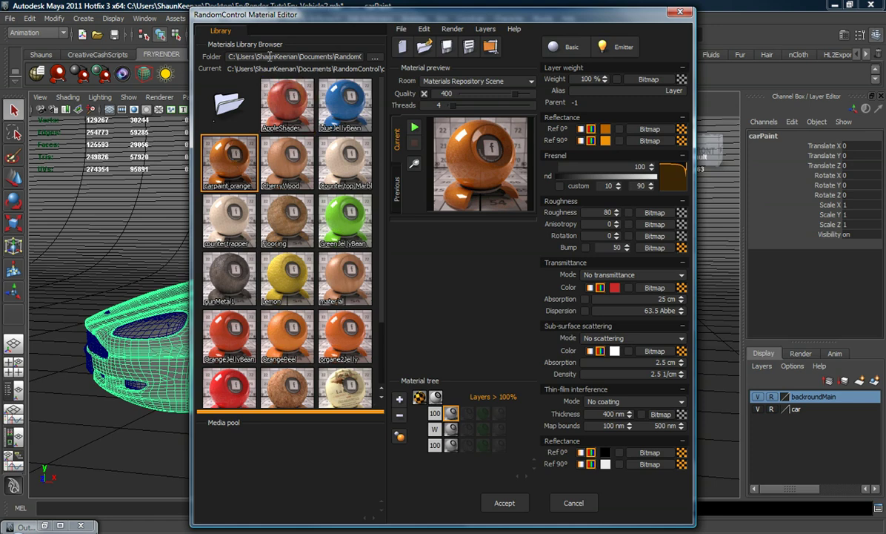
drag(227, 56, 391, 56)
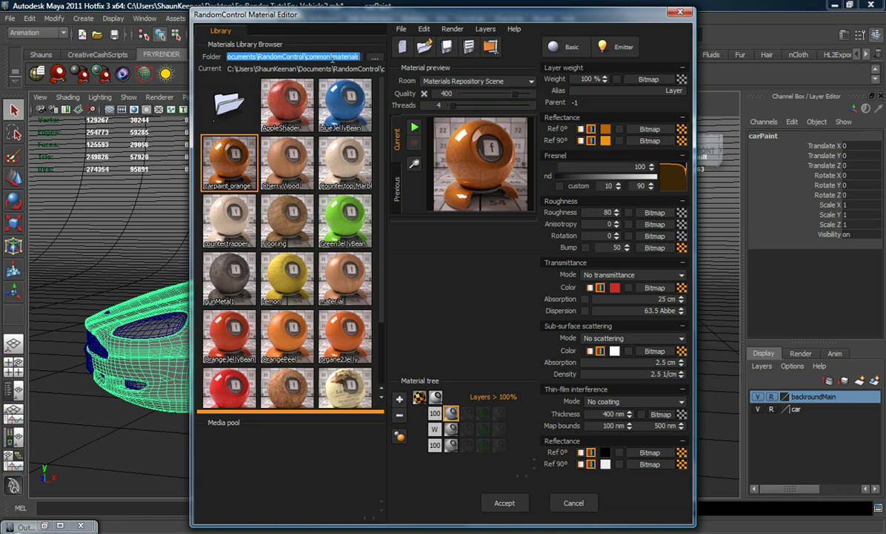
click(236, 178)
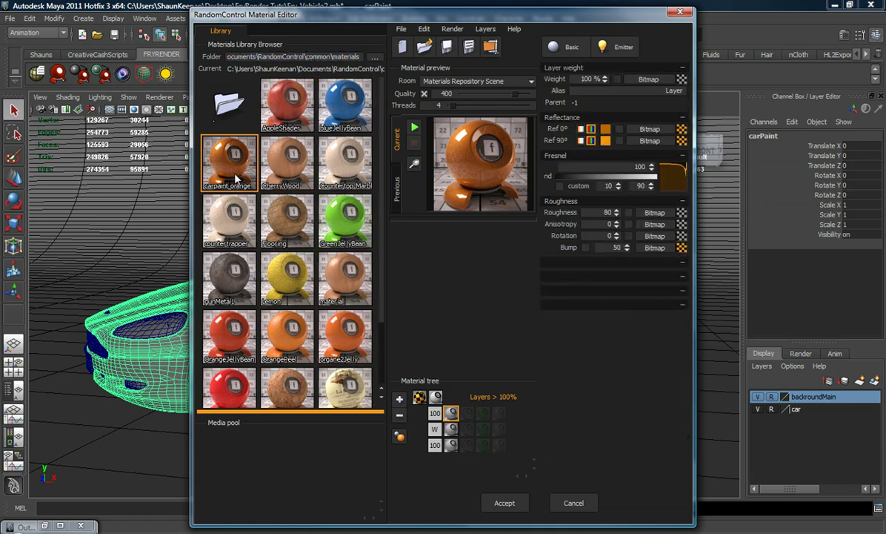
click(505, 503)
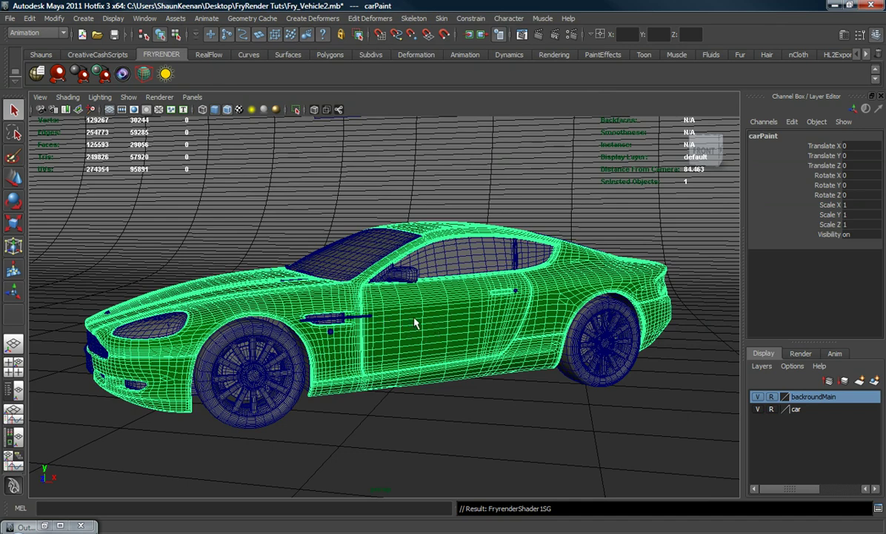
Select the chrome group in the Outliner and assign it the chrome material from the metal library.
click(41, 54)
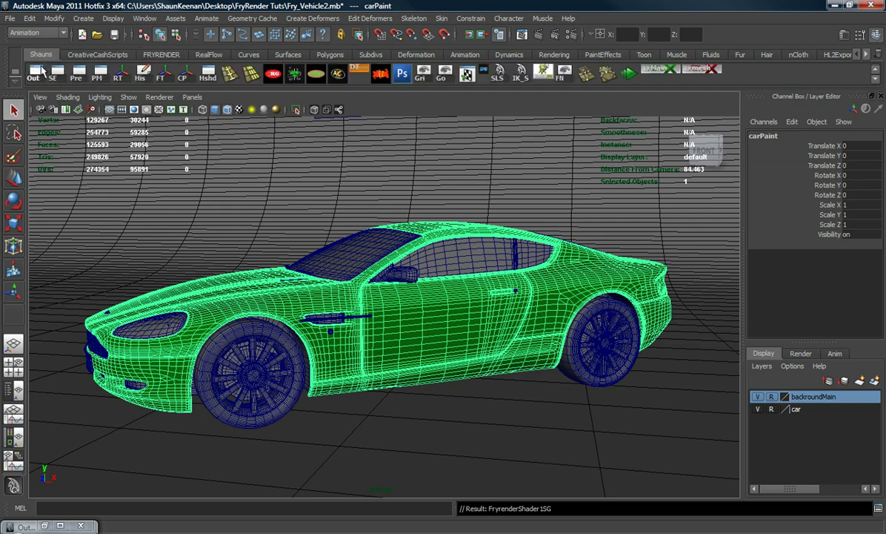
click(34, 72)
click(140, 289)
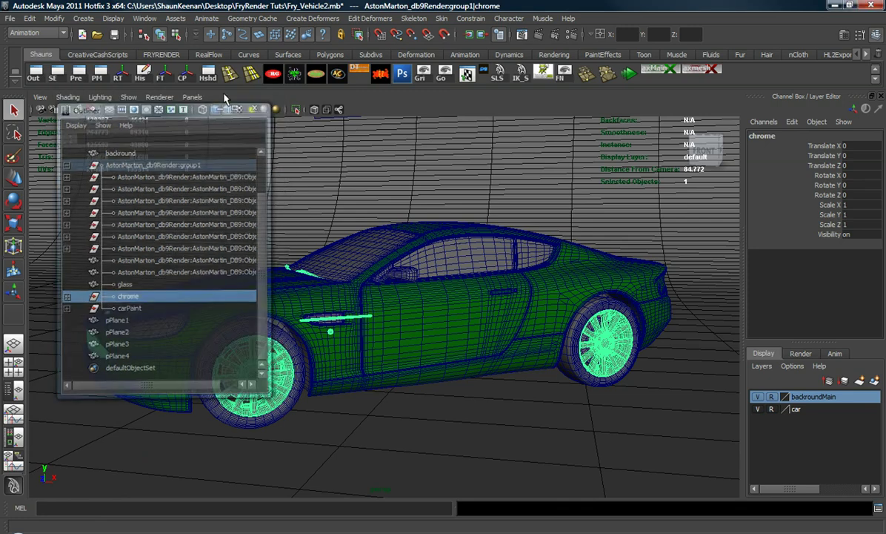
click(227, 95)
click(161, 54)
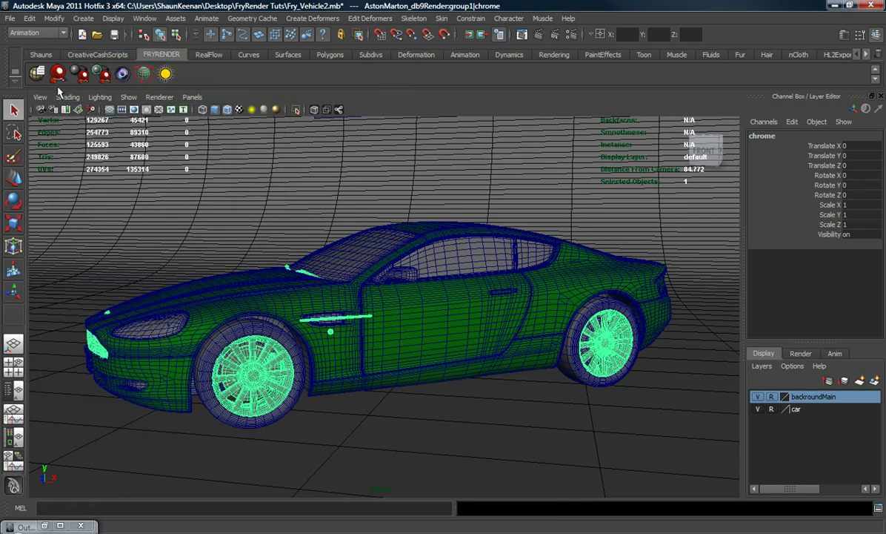
click(57, 74)
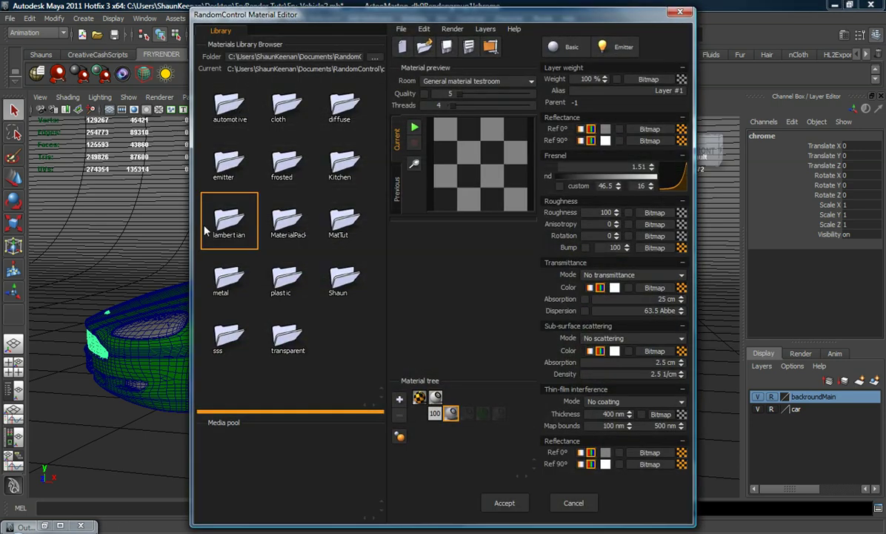
double_click(230, 279)
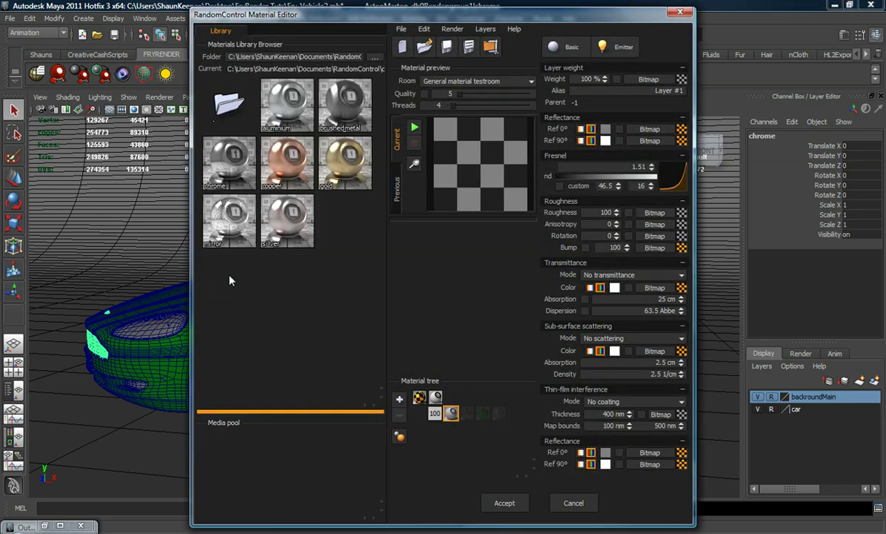
double_click(234, 167)
click(492, 502)
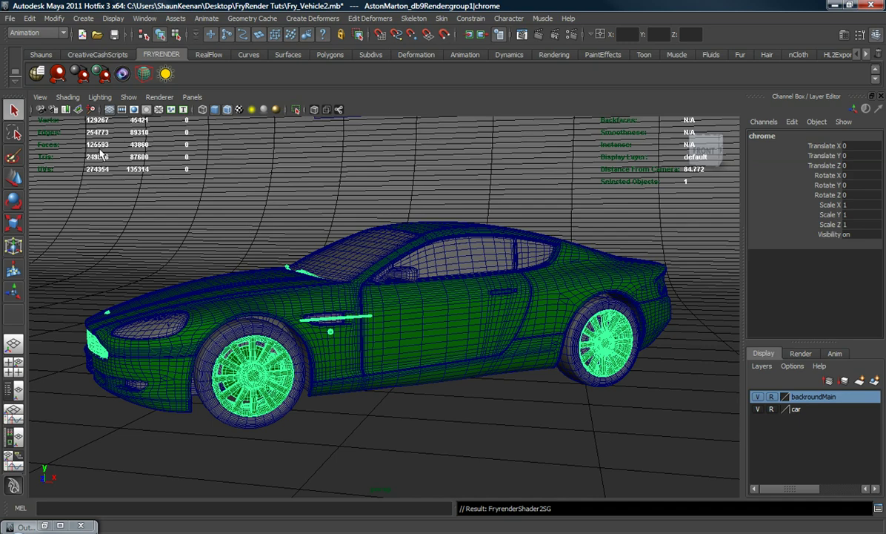
Select the glass object in the Outliner and assign it the smoked_glass material from the transparent library.
click(45, 525)
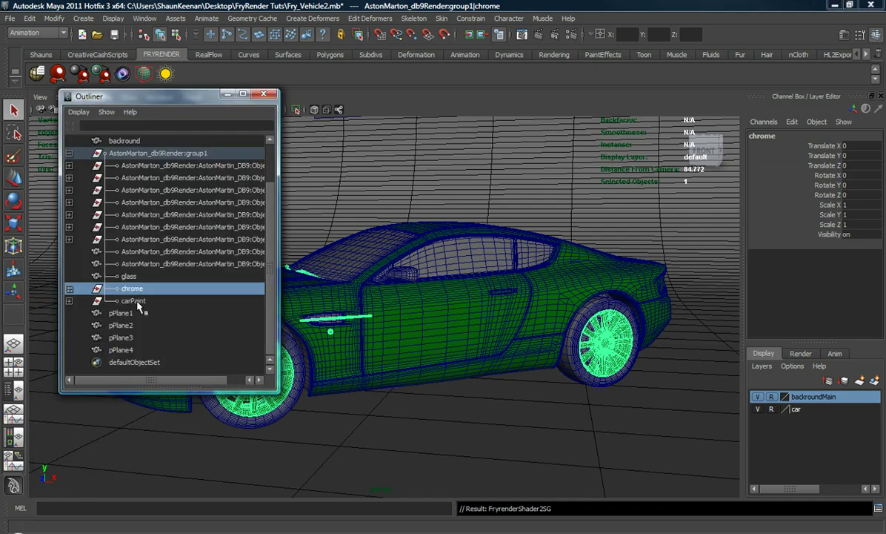
click(126, 274)
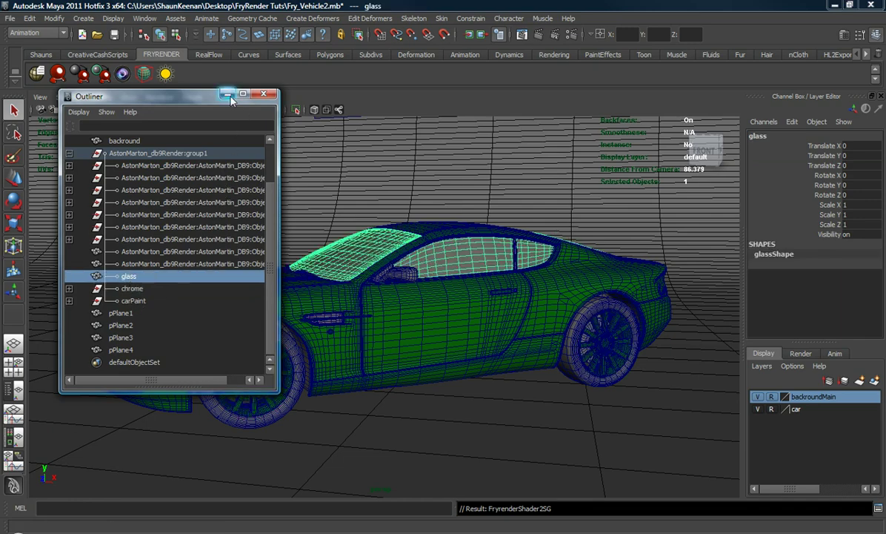
click(228, 94)
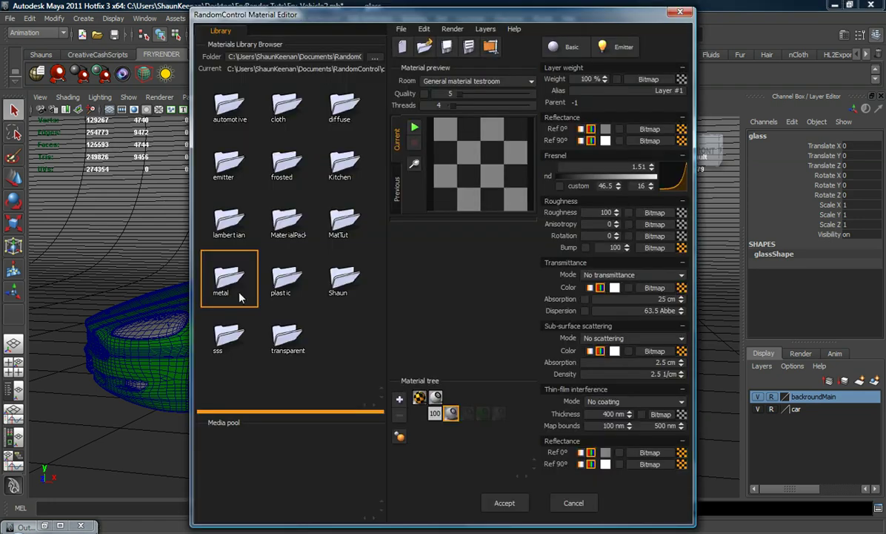
double_click(287, 337)
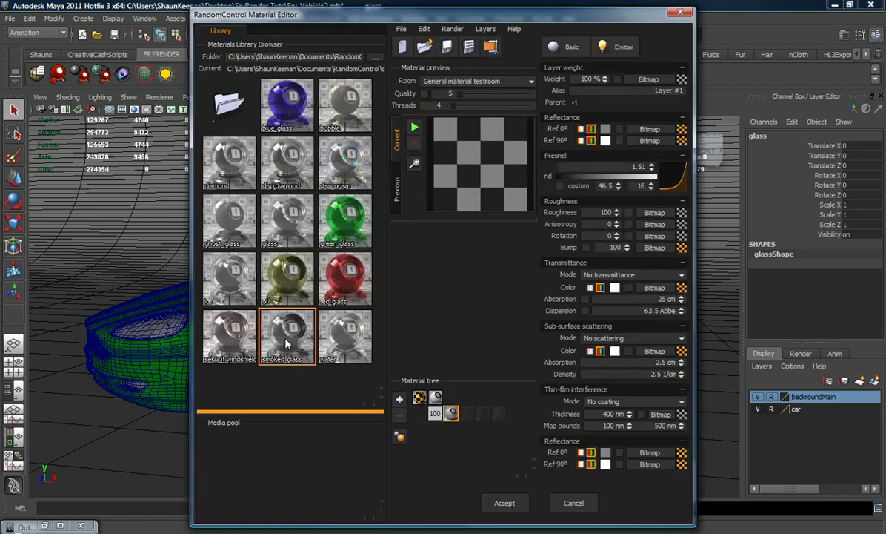
double_click(287, 337)
click(506, 502)
Select both headlight covers and move them forward off the car to expose the lamps.
alt+drag(272, 361, 378, 312)
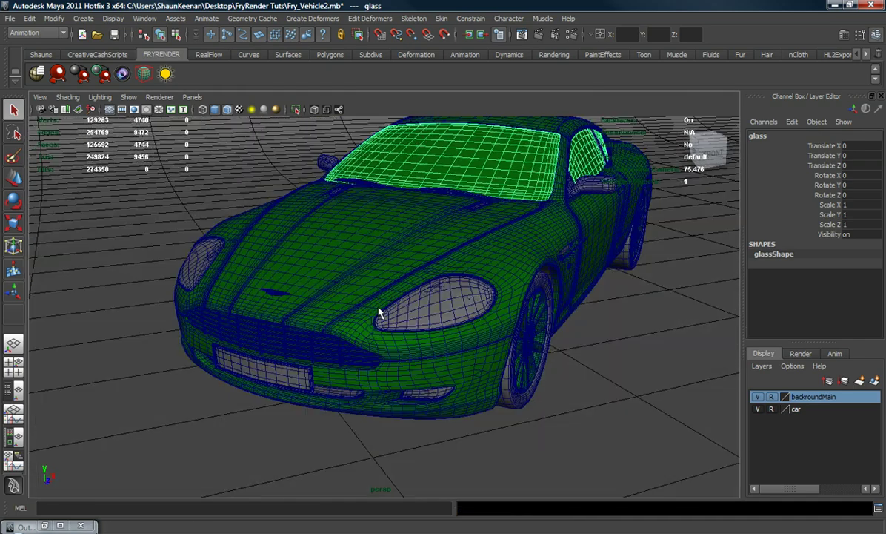
click(432, 309)
shift+click(198, 268)
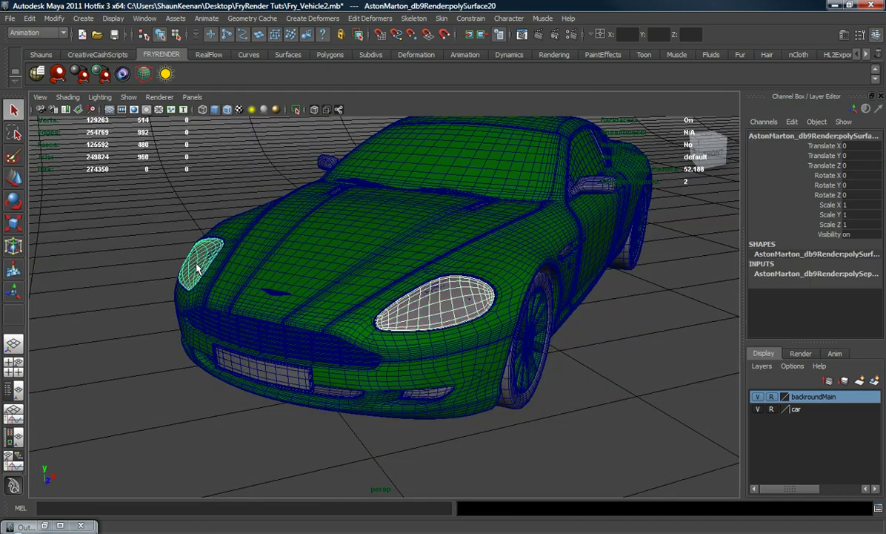
key(w)
drag(471, 303, 545, 353)
drag(570, 313, 492, 338)
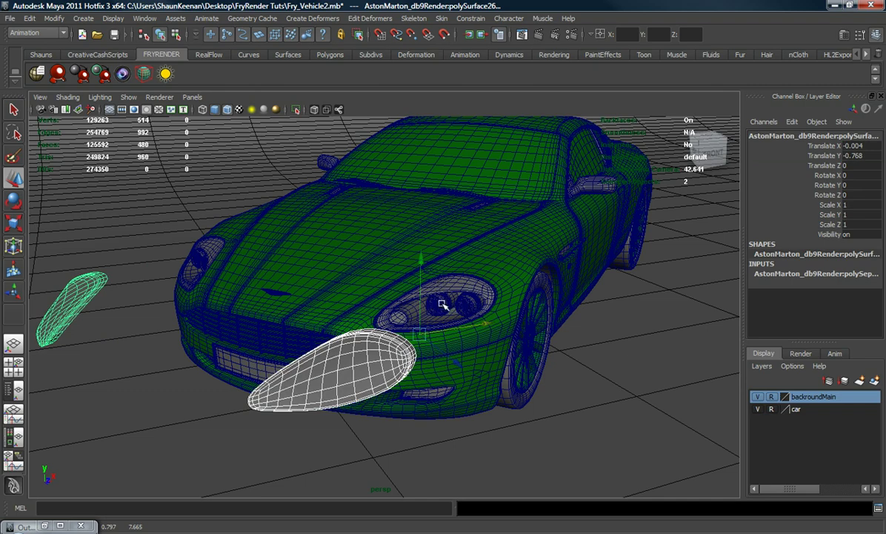
Assign the smoked_glass material from the transparent library to both headlight covers.
click(57, 73)
double_click(234, 382)
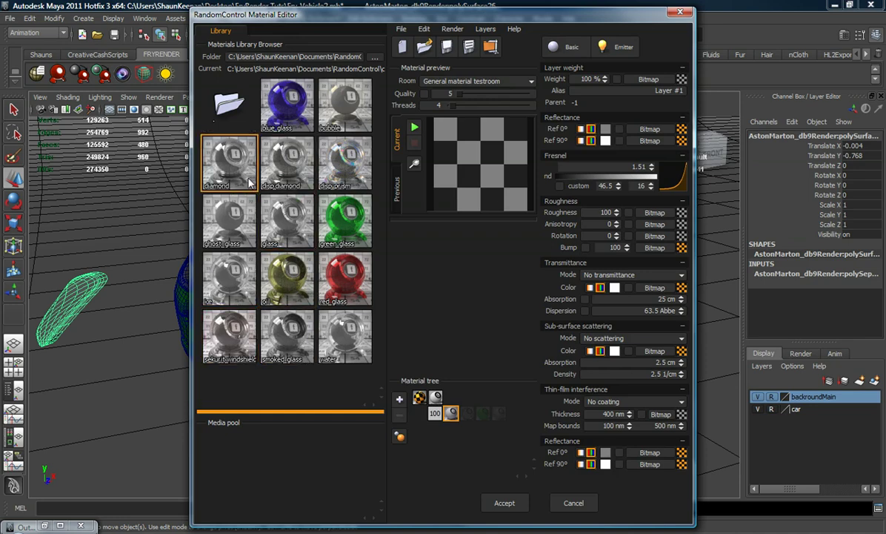
double_click(288, 337)
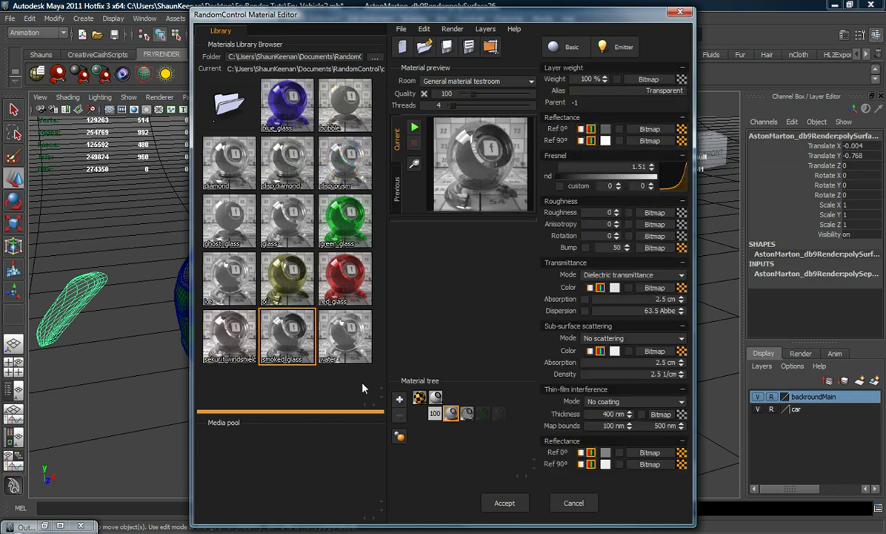
click(502, 504)
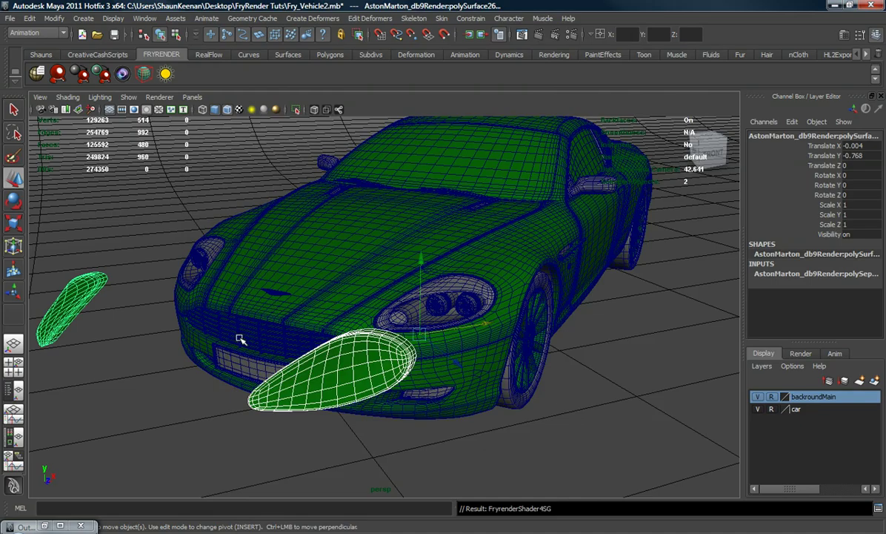
Select both inner headlight housings, the lower front bumper inserts and the number-plate frame.
scroll(289, 336, up, 6)
alt+middle_drag(290, 339, 354, 348)
alt+drag(354, 348, 461, 335)
key(w)
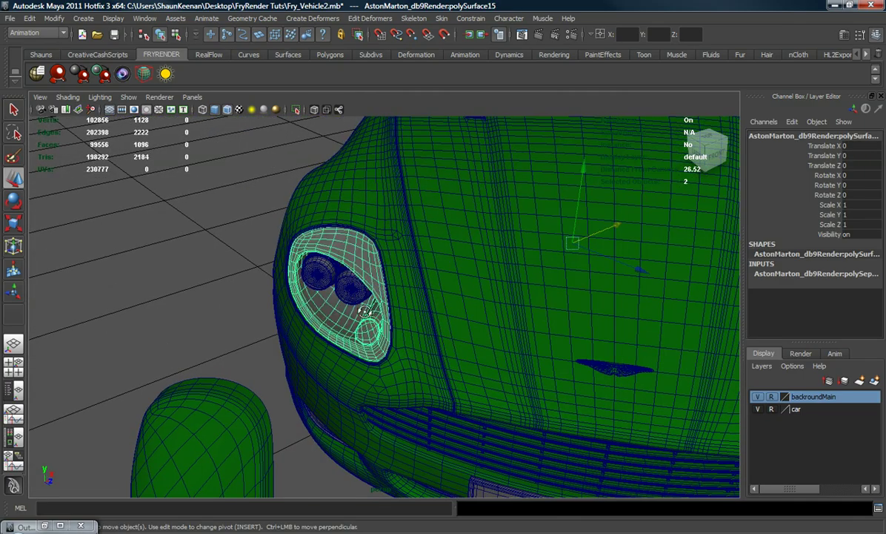
click(364, 312)
alt+drag(364, 311, 314, 261)
shift+click(334, 266)
shift+click(298, 210)
shift+click(319, 221)
alt+drag(319, 222, 275, 263)
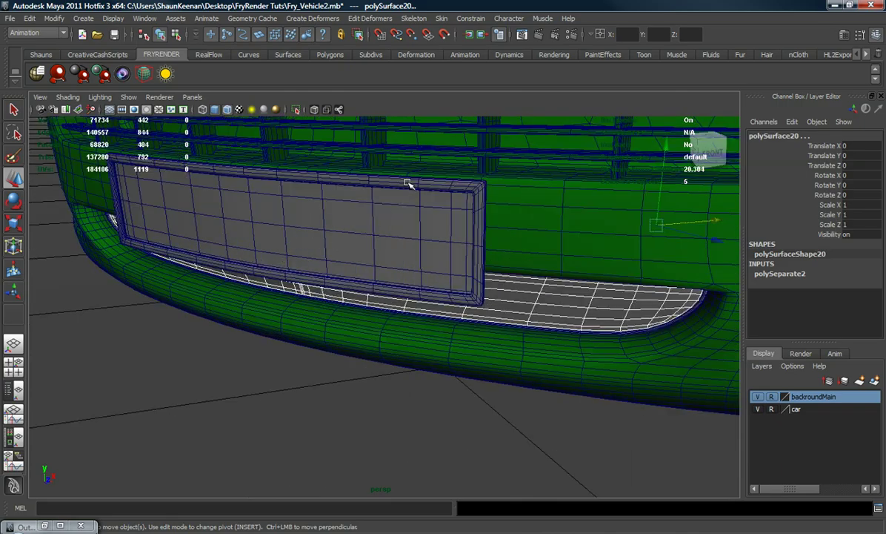
click(391, 200)
Add the four lamp barrels inside the two headlights to the selection.
alt+drag(391, 200, 263, 253)
alt+right_drag(263, 254, 316, 253)
alt+middle_drag(316, 253, 349, 271)
alt+right_drag(349, 272, 437, 277)
click(293, 235)
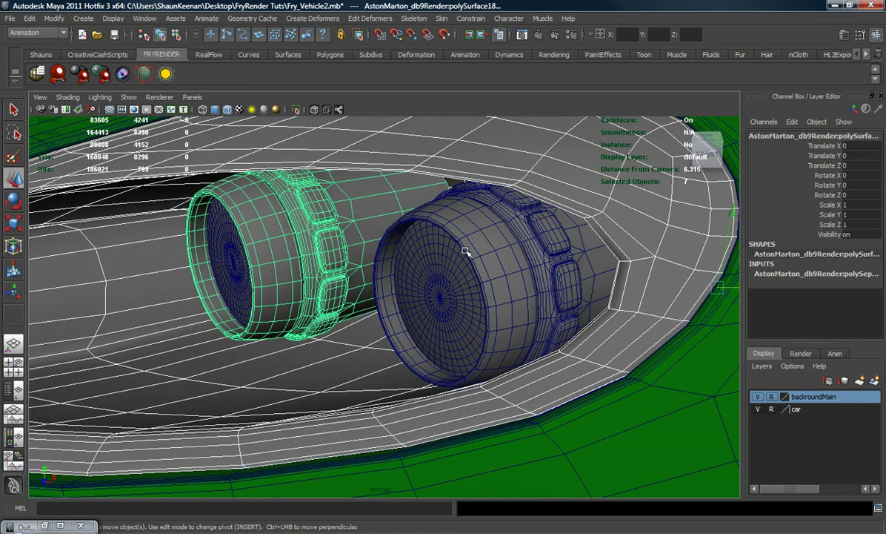
shift+click(437, 234)
alt+drag(231, 306, 273, 326)
key(f)
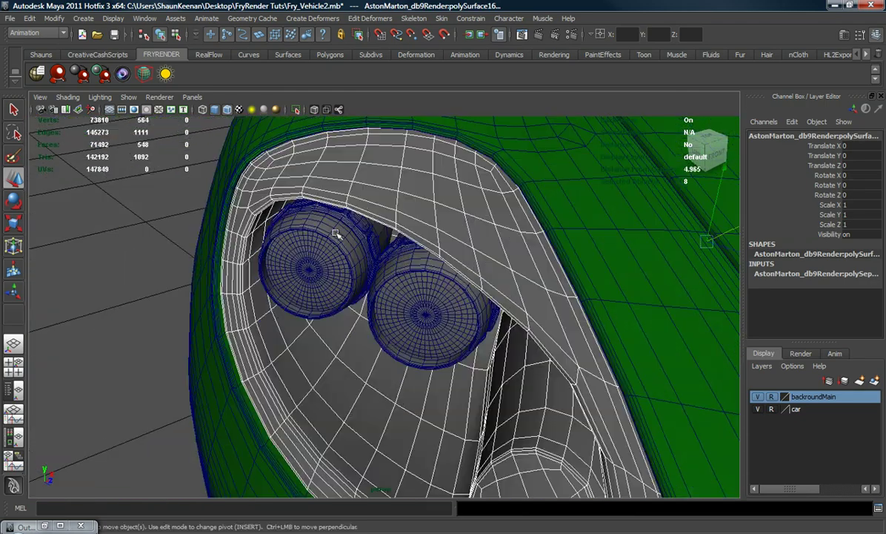
click(313, 217)
shift+click(394, 259)
alt+drag(394, 260, 261, 297)
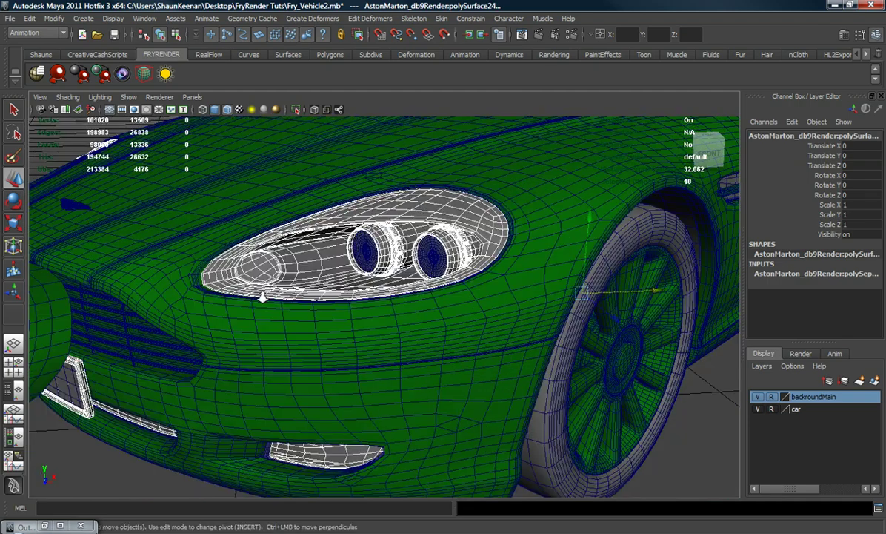
Assign the rubber_black material from the plastic library to the selected headlight and bumper parts.
scroll(261, 296, down, 4)
click(58, 74)
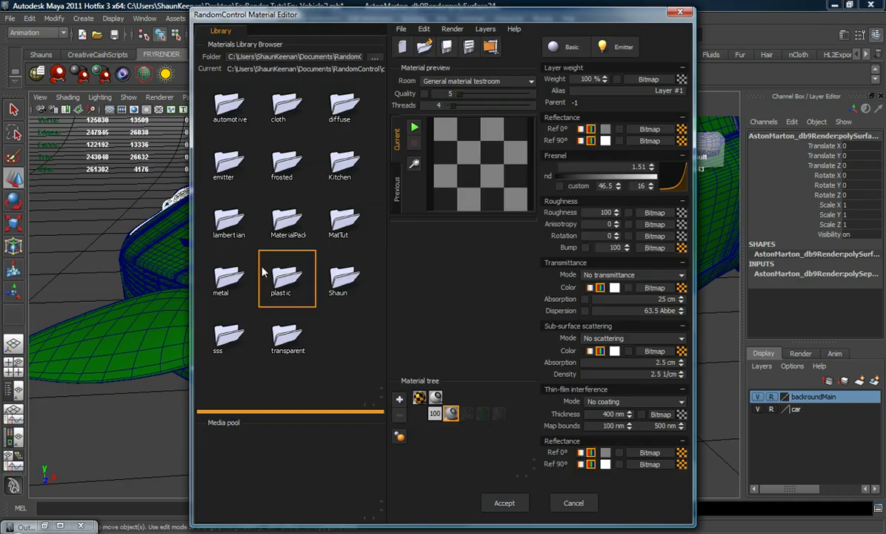
double_click(277, 291)
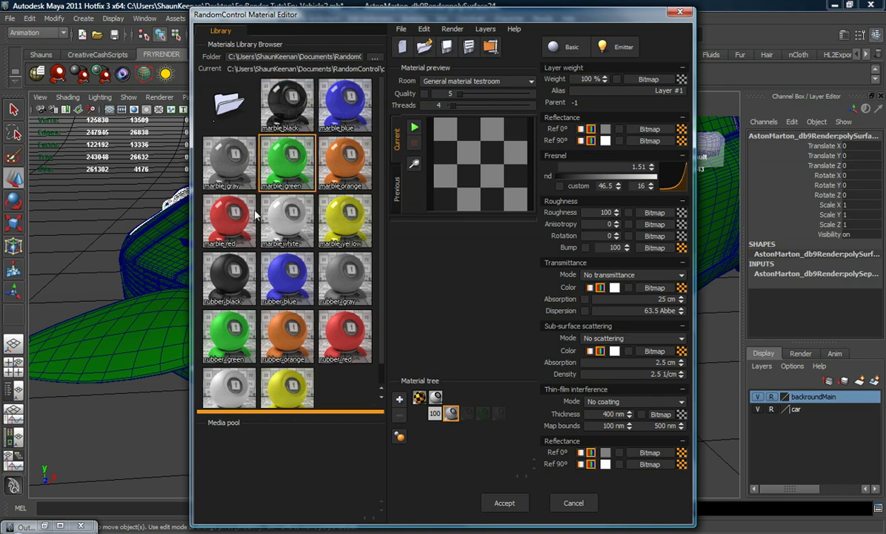
double_click(230, 280)
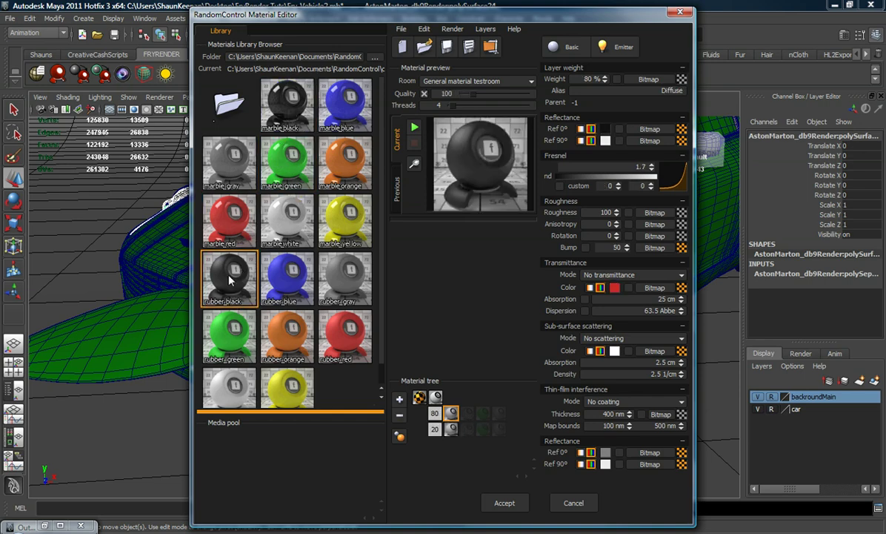
click(506, 504)
Select the four round lamp discs inside the two headlights.
alt+middle_drag(303, 295, 285, 304)
alt+right_drag(285, 304, 400, 310)
alt+drag(334, 313, 337, 312)
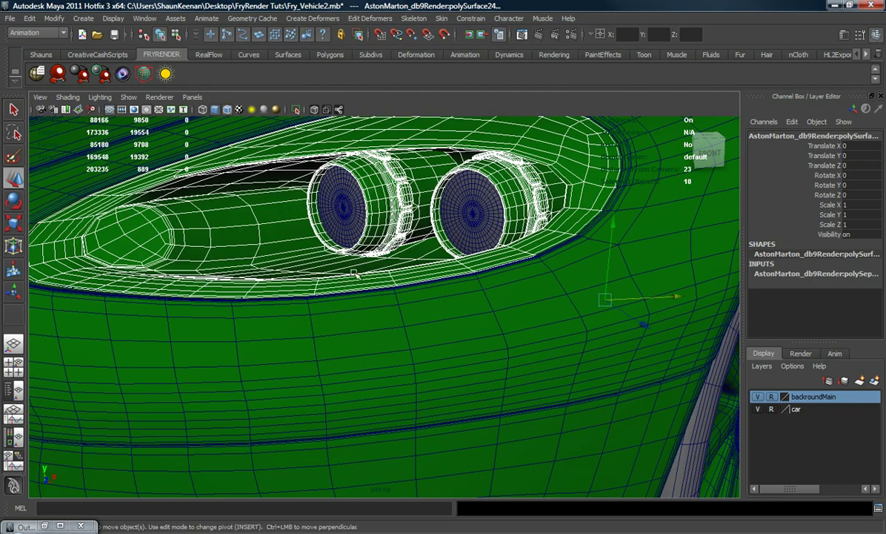
click(323, 189)
shift+click(471, 211)
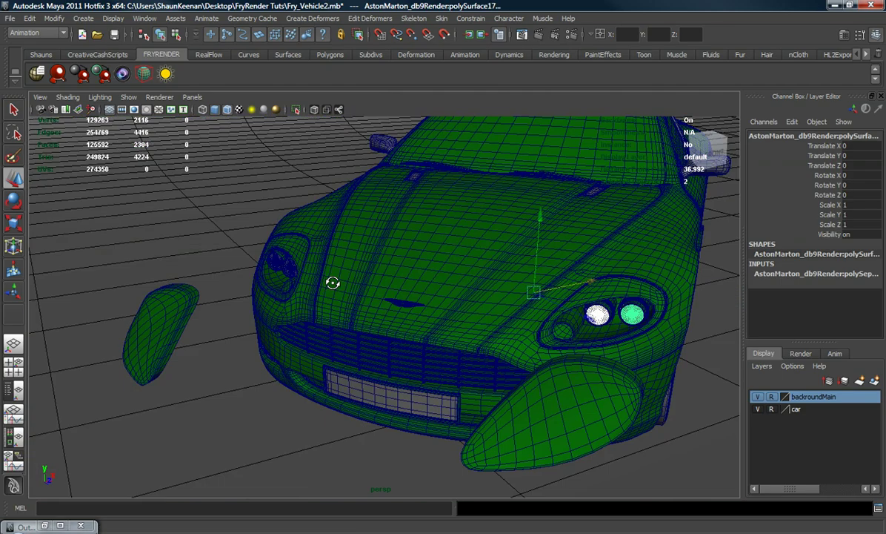
alt+drag(332, 282, 272, 303)
scroll(270, 308, up, 4)
scroll(308, 300, up, 3)
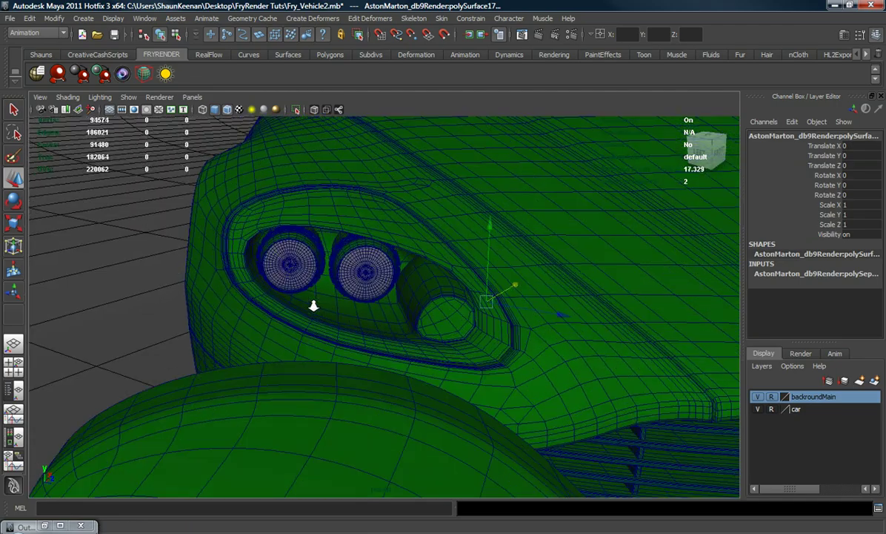
click(280, 264)
shift+click(337, 248)
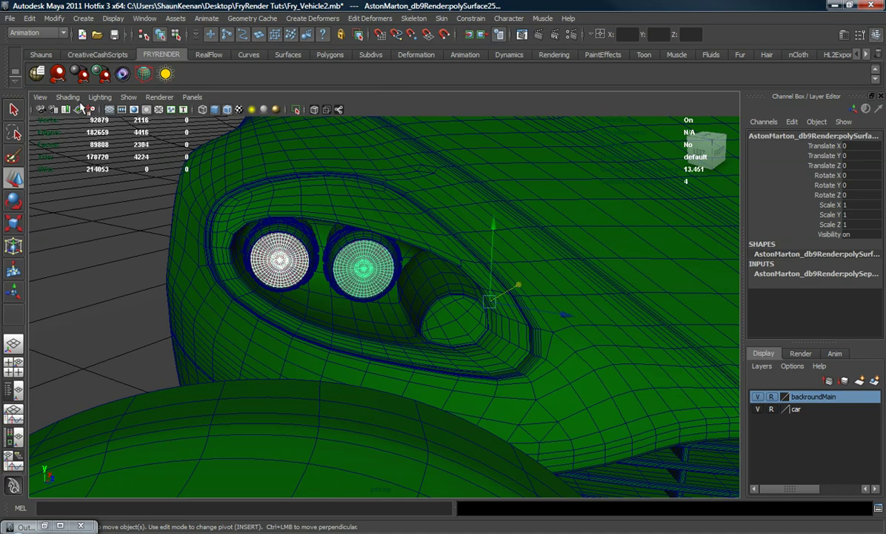
Assign the xenon car headlamp material from the emitter library to the selected lamp discs.
click(58, 73)
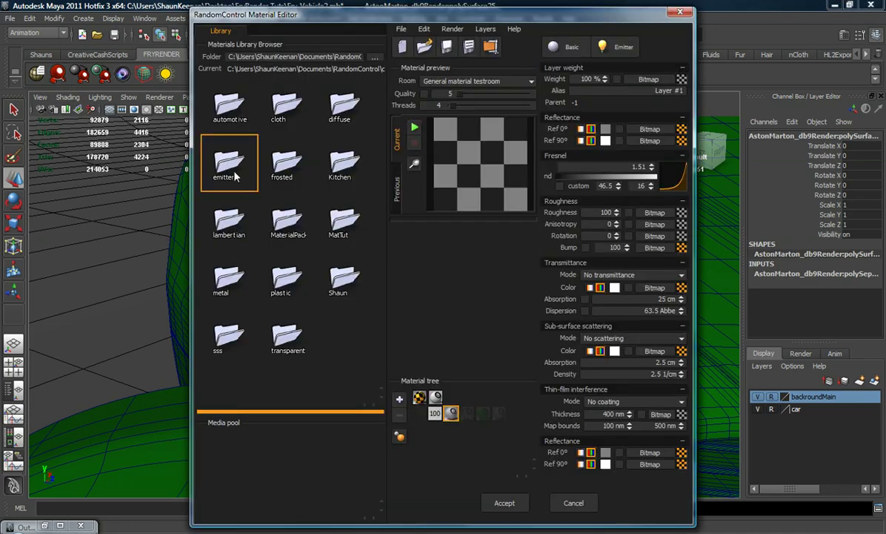
double_click(235, 175)
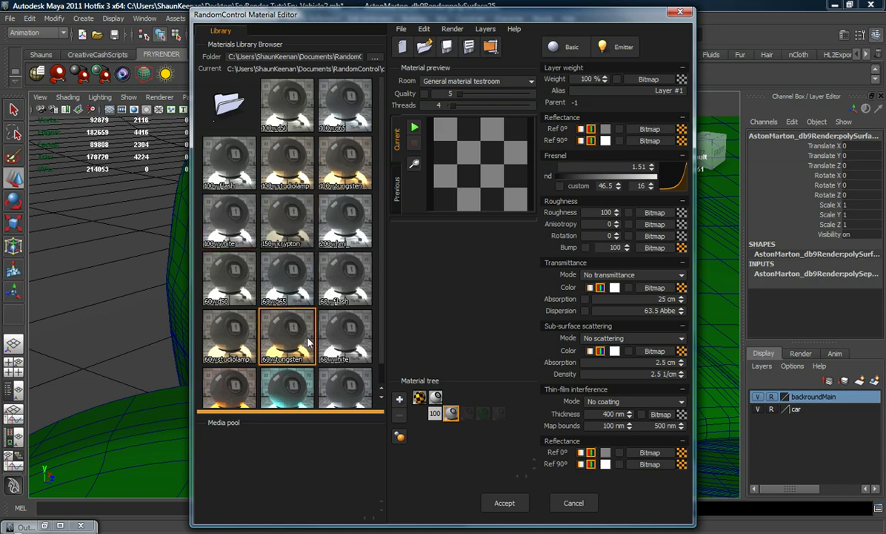
scroll(326, 297, down, 1)
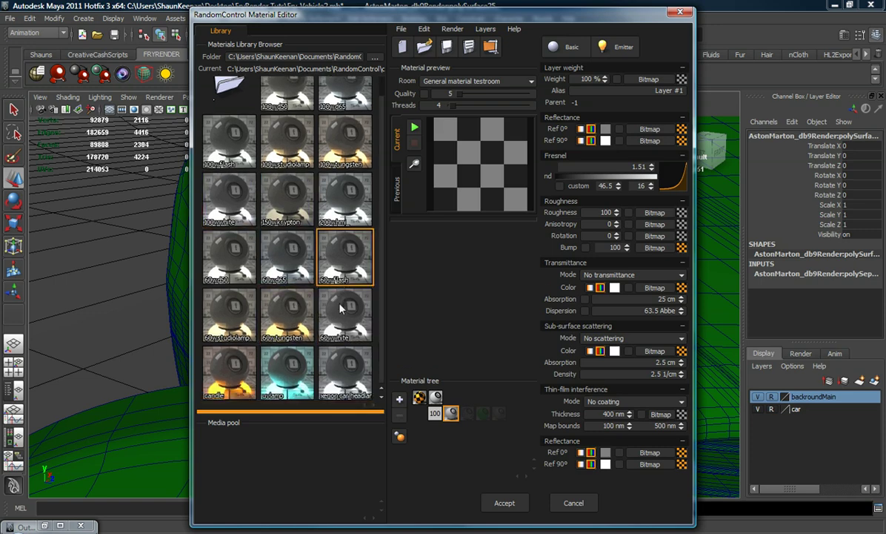
double_click(350, 385)
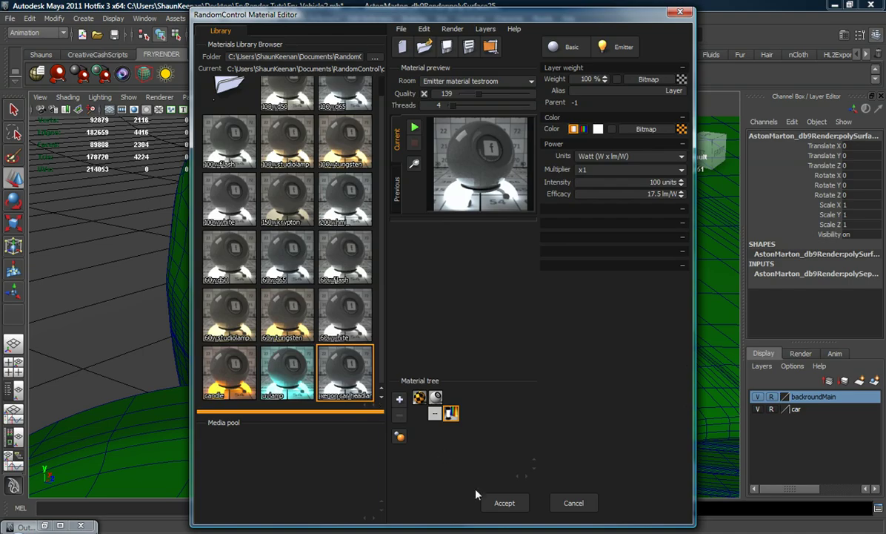
click(504, 503)
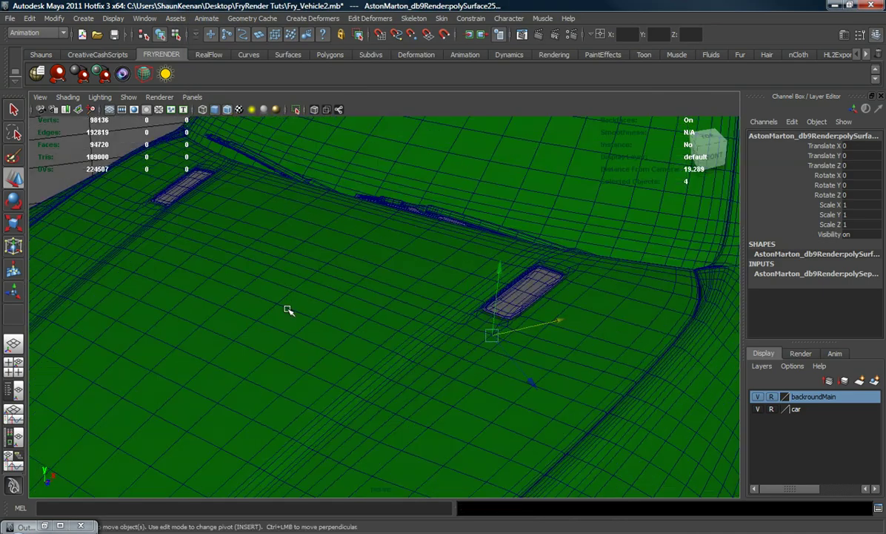
Select the front fender vent inserts, the two hood vents and the side window pillars on both sides of the car.
scroll(273, 301, down, 5)
alt+drag(273, 301, 221, 302)
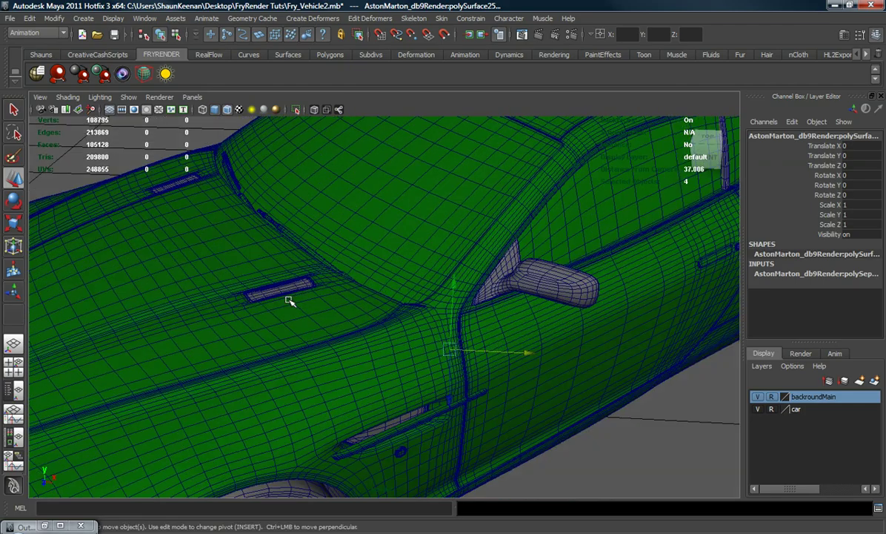
alt+drag(441, 304, 383, 352)
scroll(378, 323, up, 3)
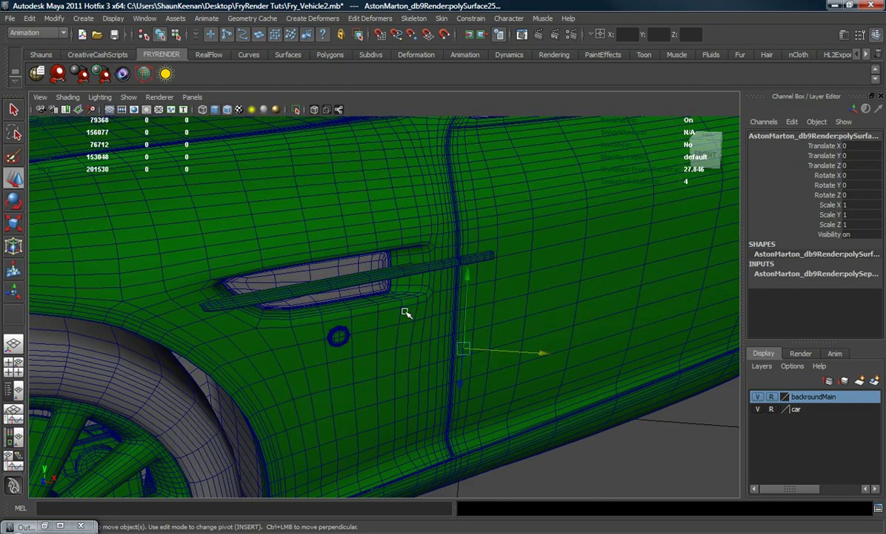
click(336, 267)
scroll(336, 261, down, 3)
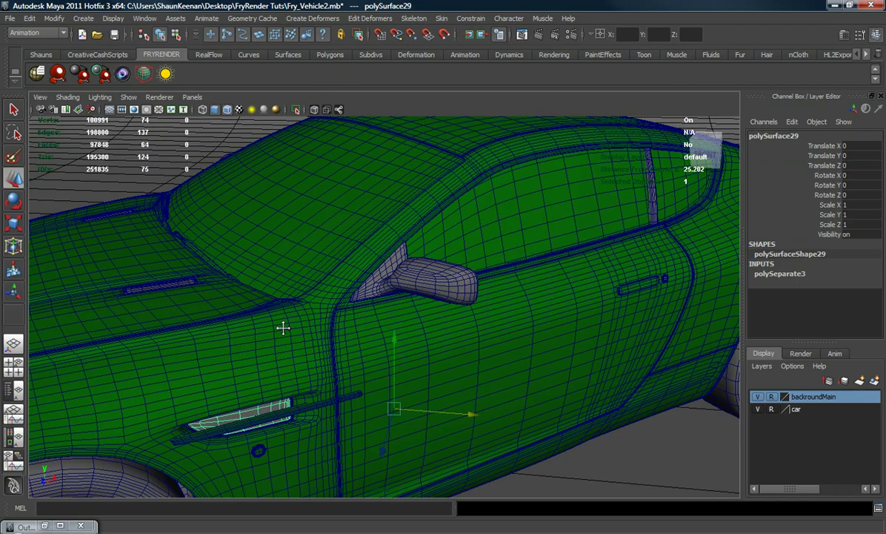
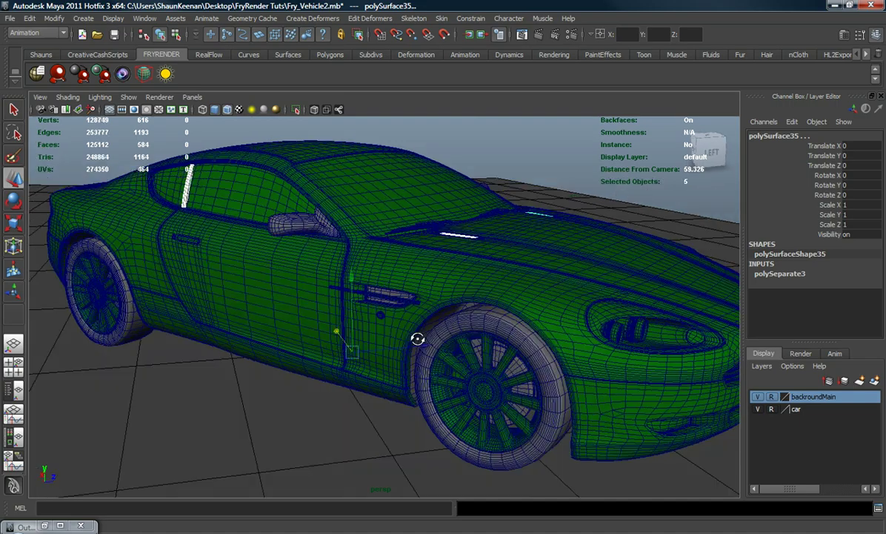
scroll(426, 343, up, 4)
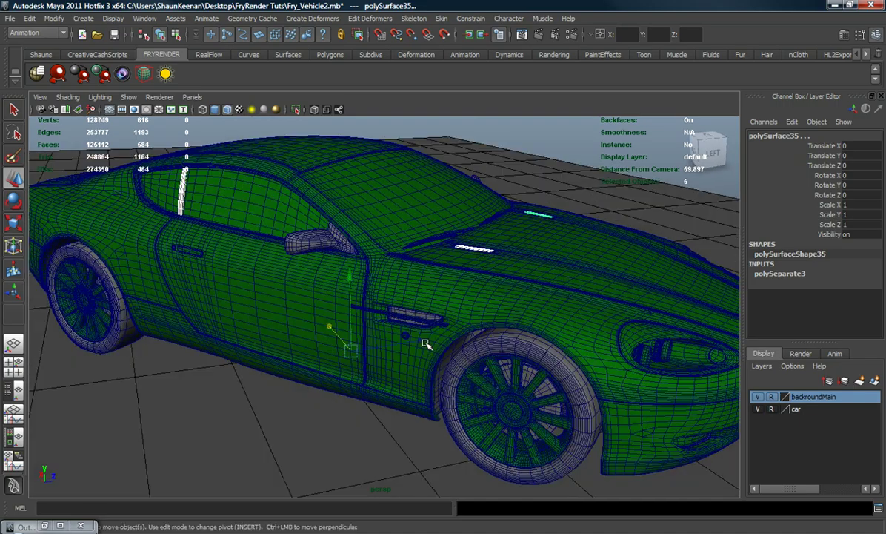
shift+click(429, 317)
scroll(377, 326, down, 4)
alt+drag(329, 340, 188, 298)
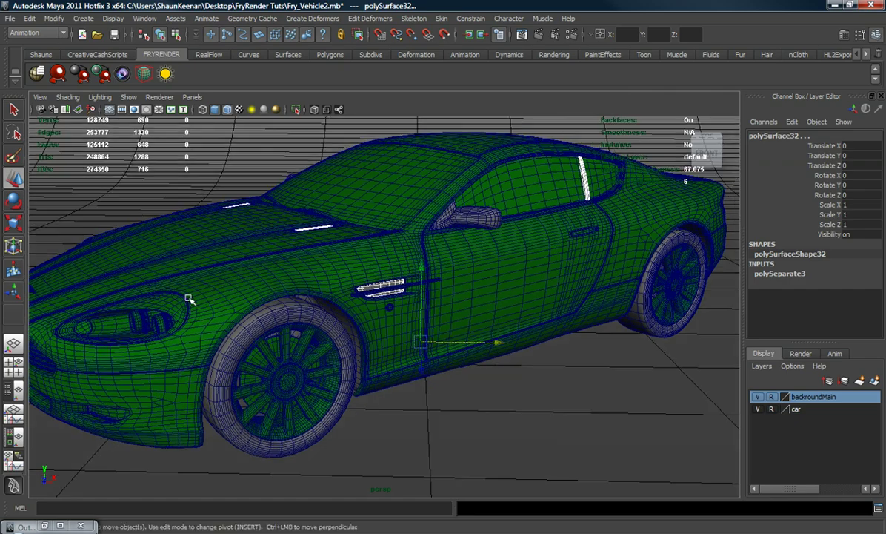
Assign the rubber_black material from the plastic library to the selected vents and window pillars.
click(58, 72)
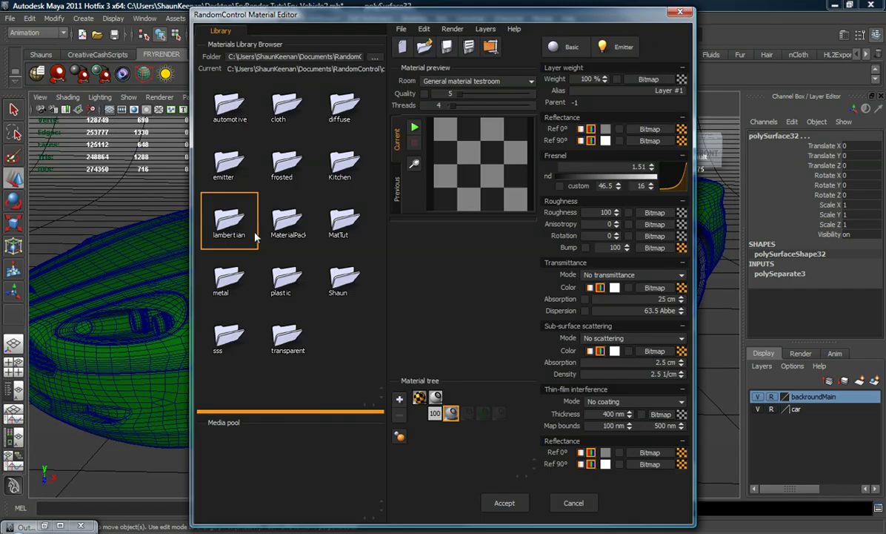
double_click(275, 277)
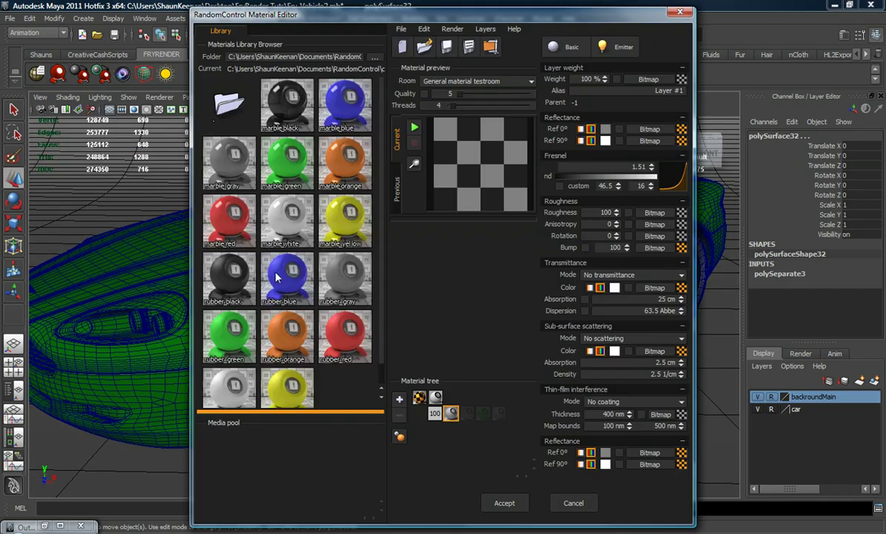
double_click(229, 274)
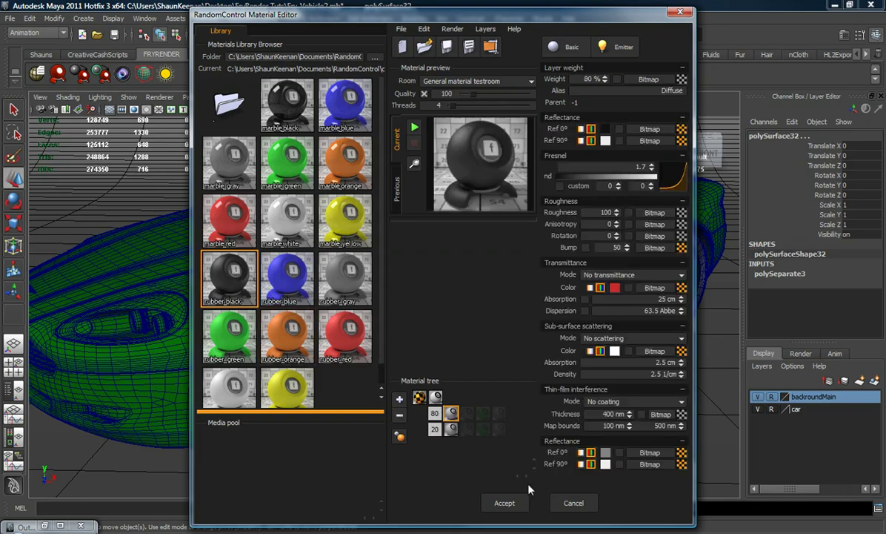
click(505, 503)
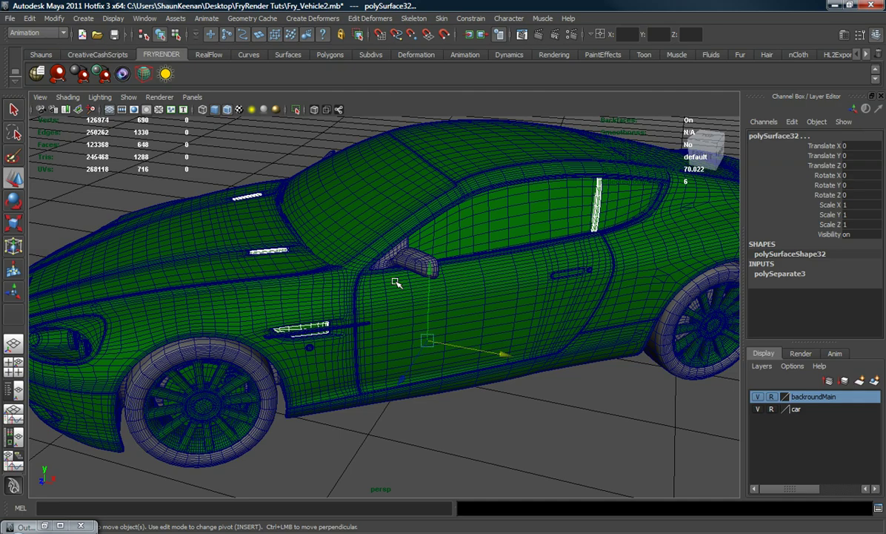
Assign a material from the personal library folder to both side mirrors.
click(393, 260)
alt+drag(392, 295, 527, 289)
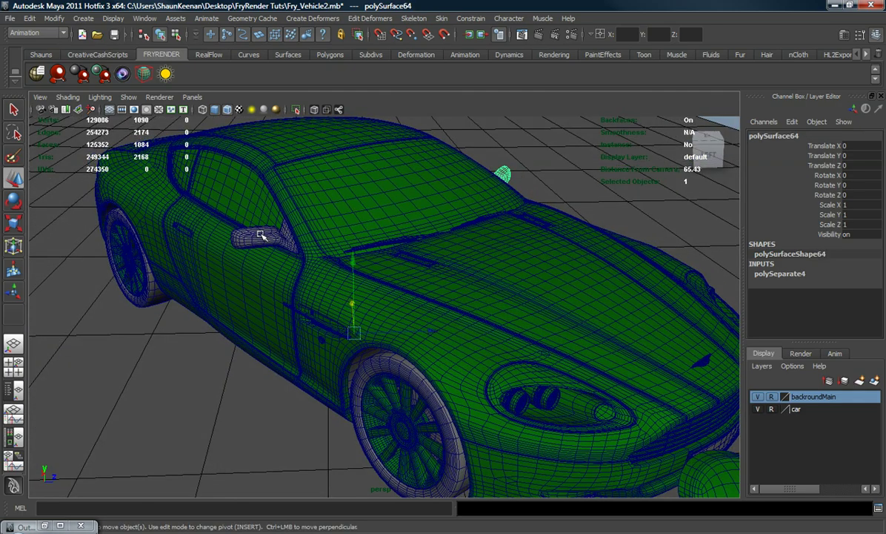
shift+click(261, 236)
alt+drag(261, 235, 104, 149)
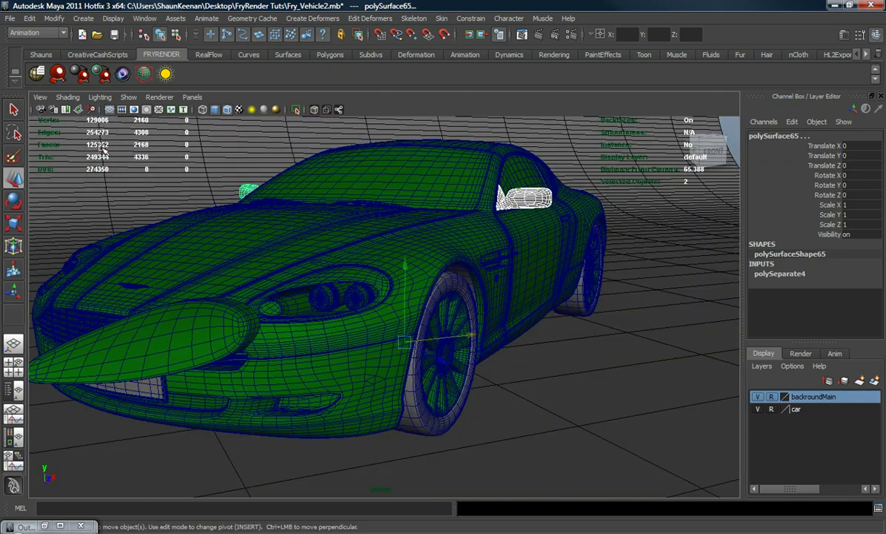
click(57, 72)
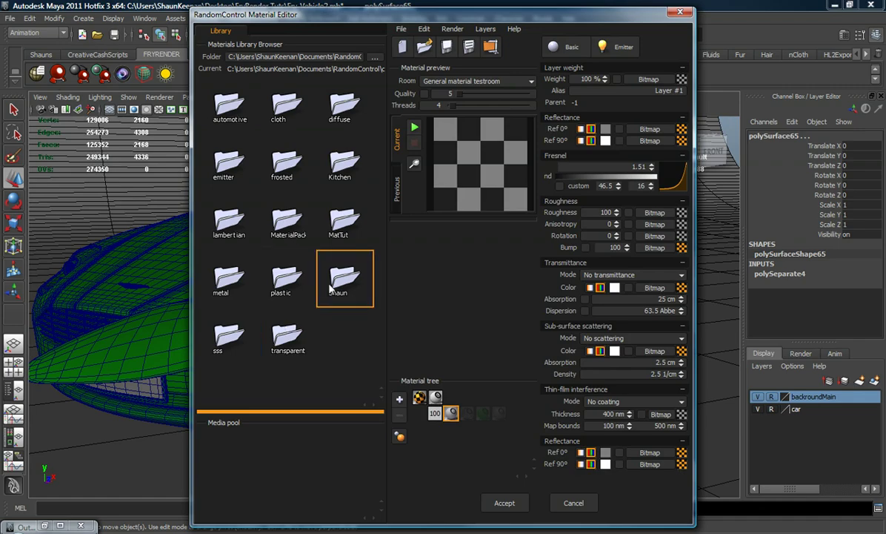
double_click(331, 289)
double_click(221, 180)
click(514, 504)
Set the LightMixer channel of the outer lamp disc in the car's left headlight to Fader #5 in its Fryrender object properties.
alt+drag(313, 369, 281, 357)
alt+middle_drag(281, 357, 341, 349)
alt+drag(341, 351, 346, 350)
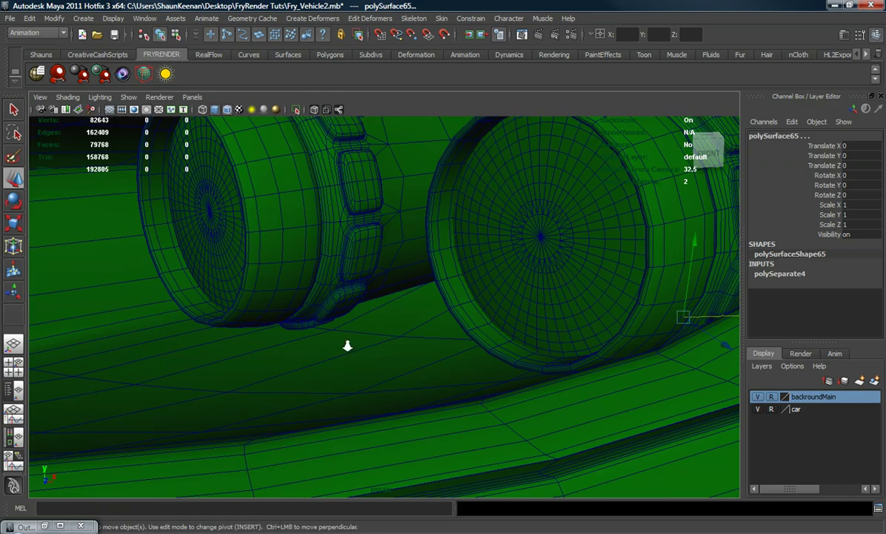
alt+right_drag(348, 345, 326, 290)
scroll(341, 319, down, 6)
alt+drag(341, 318, 392, 340)
alt+middle_drag(392, 341, 410, 293)
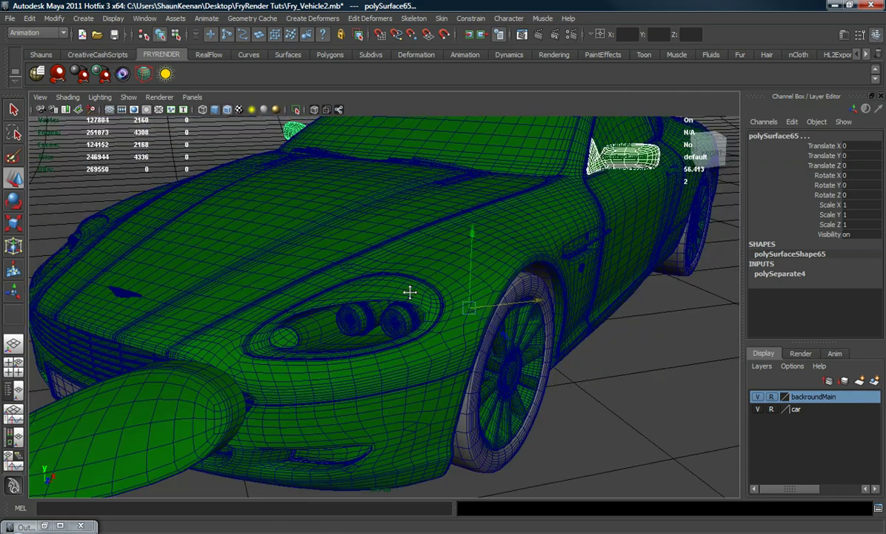
scroll(405, 304, up, 3)
alt+drag(405, 304, 389, 307)
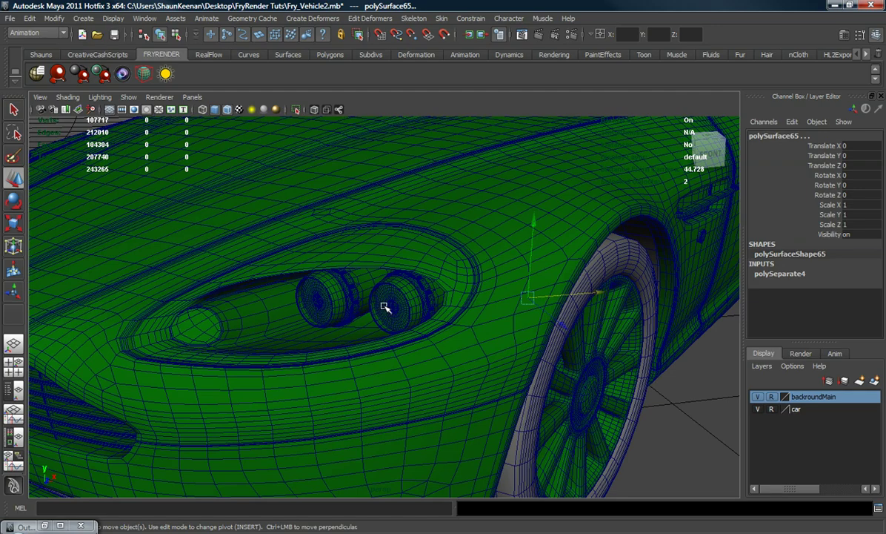
click(386, 307)
click(37, 72)
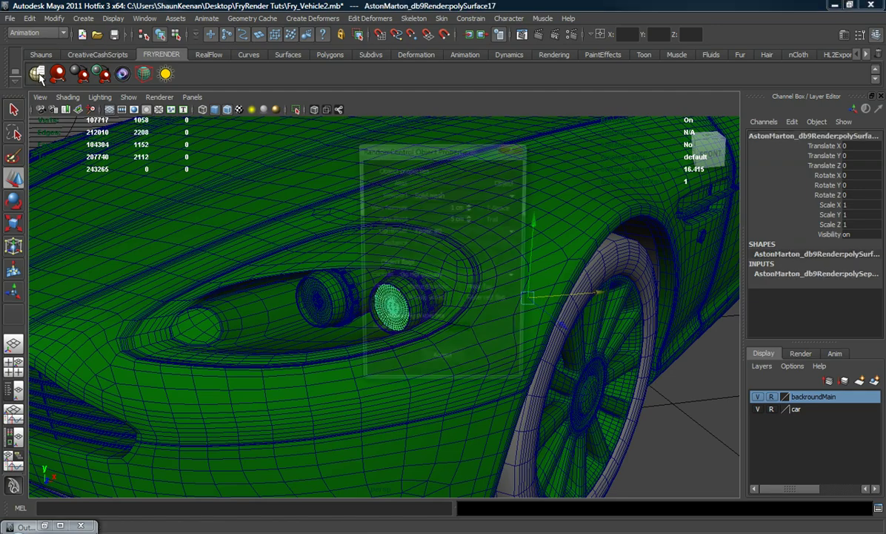
click(455, 232)
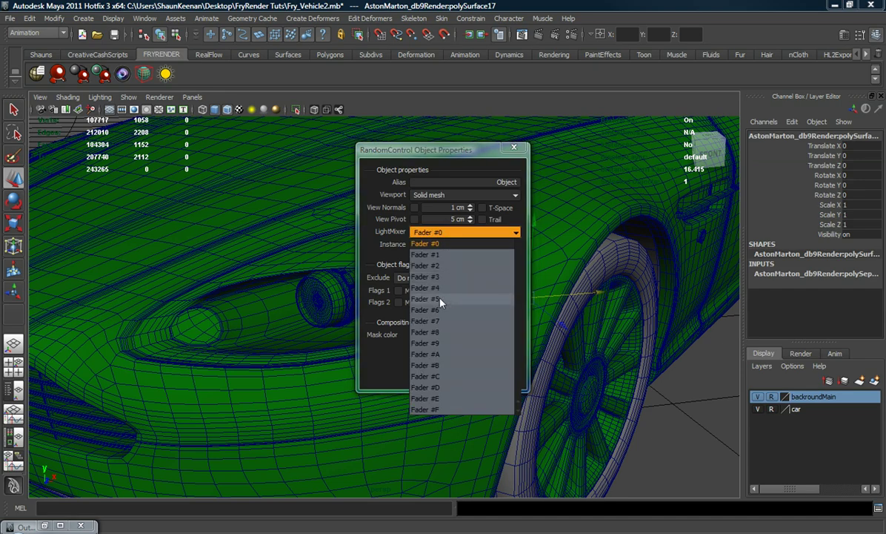
click(411, 278)
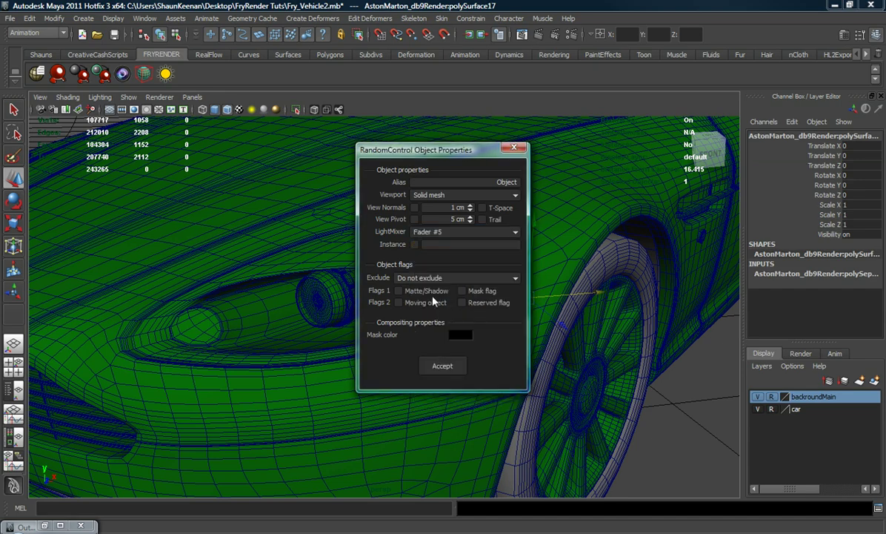
click(443, 366)
Set the LightMixer channel of the inner lamp disc in the car's left headlight to Fader #6.
click(315, 299)
click(37, 73)
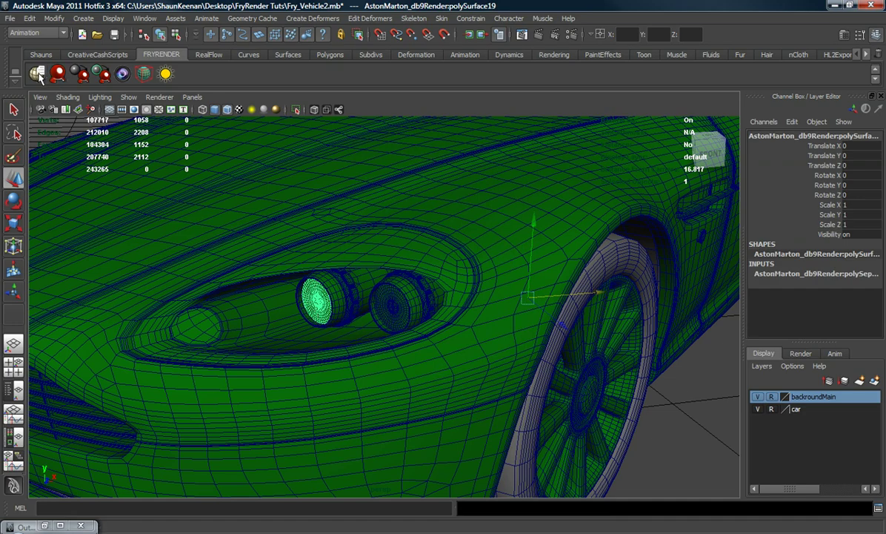
click(430, 232)
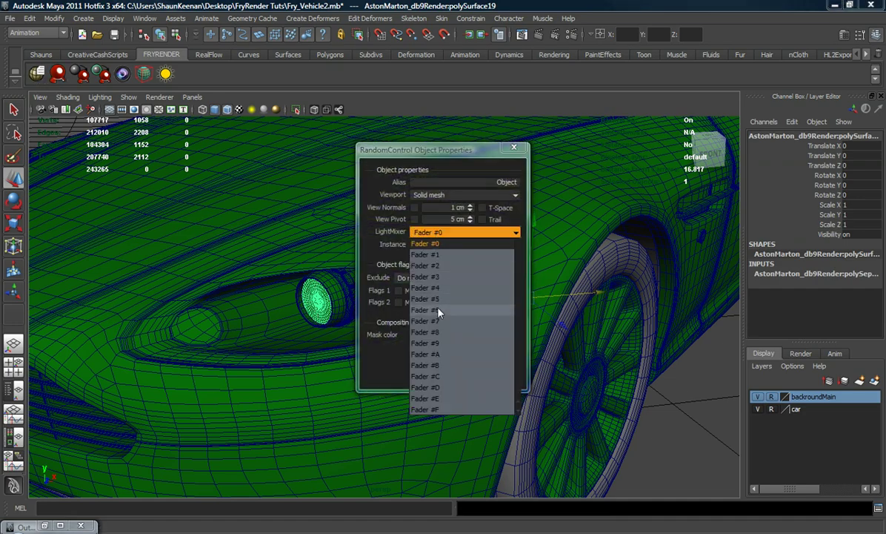
click(438, 310)
click(443, 365)
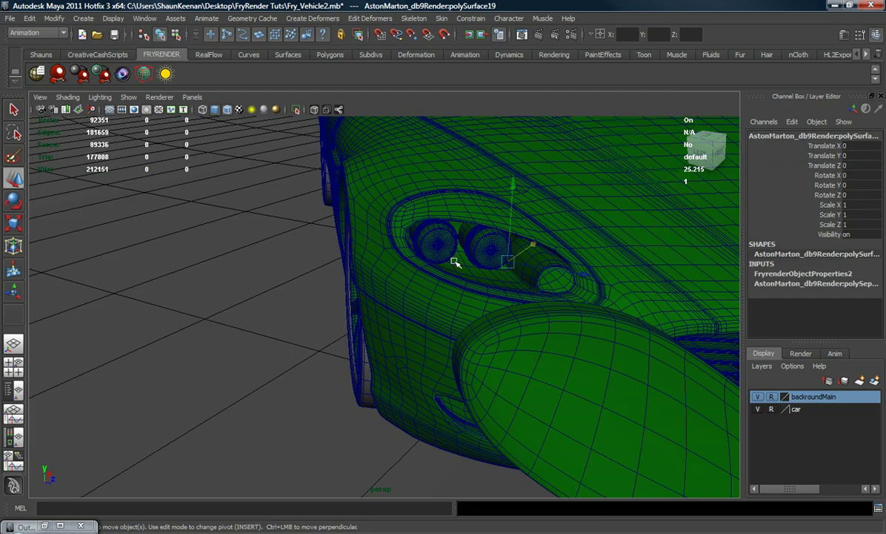
Set the LightMixer channel of the inner lamp disc in the car's right headlight to Fader #7.
click(486, 245)
click(37, 73)
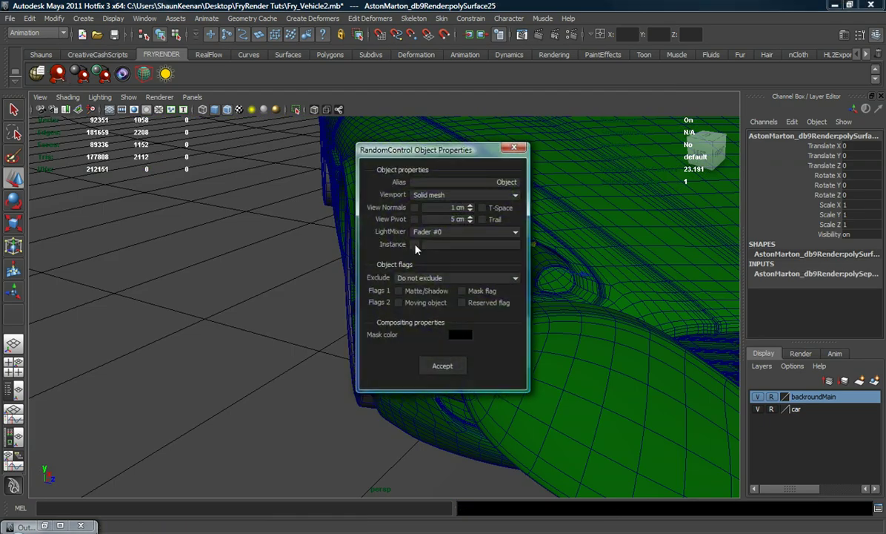
click(427, 232)
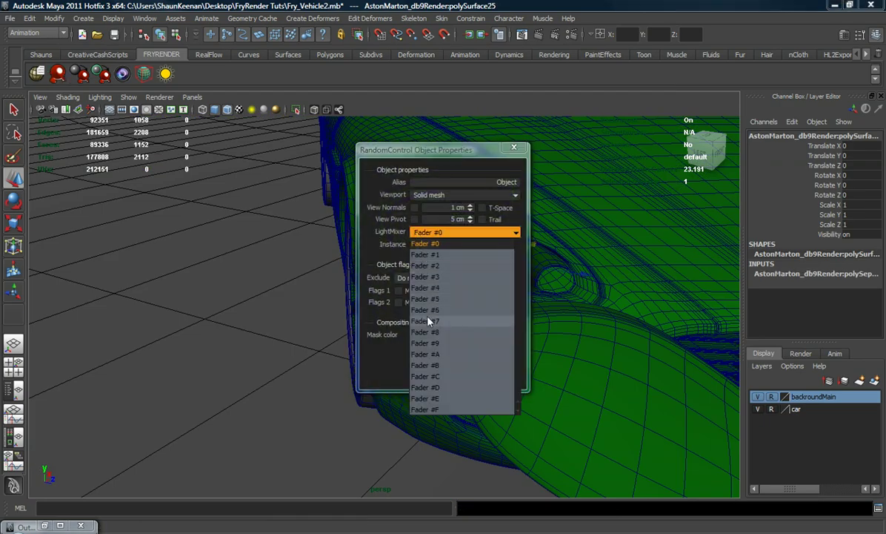
click(428, 320)
click(442, 365)
Set the LightMixer channel of the outer lamp disc in the car's right headlight to Fader #8.
click(435, 246)
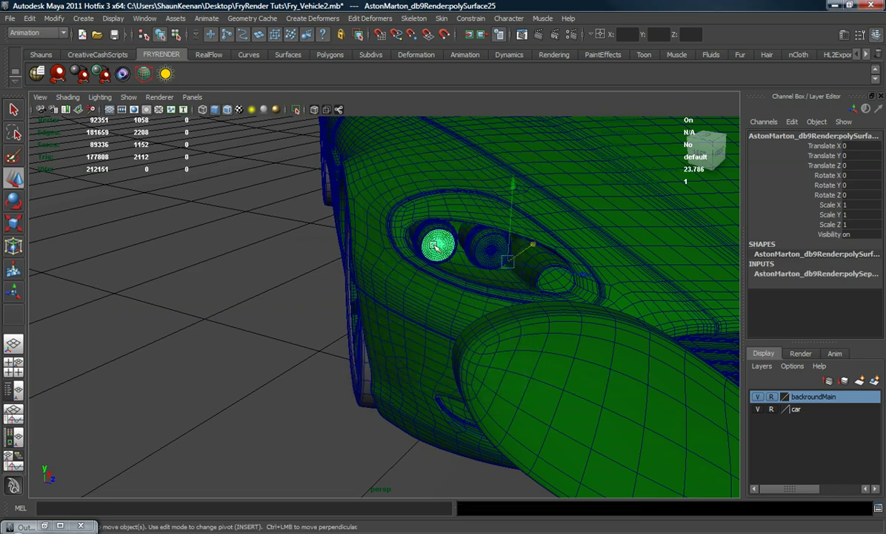
click(36, 73)
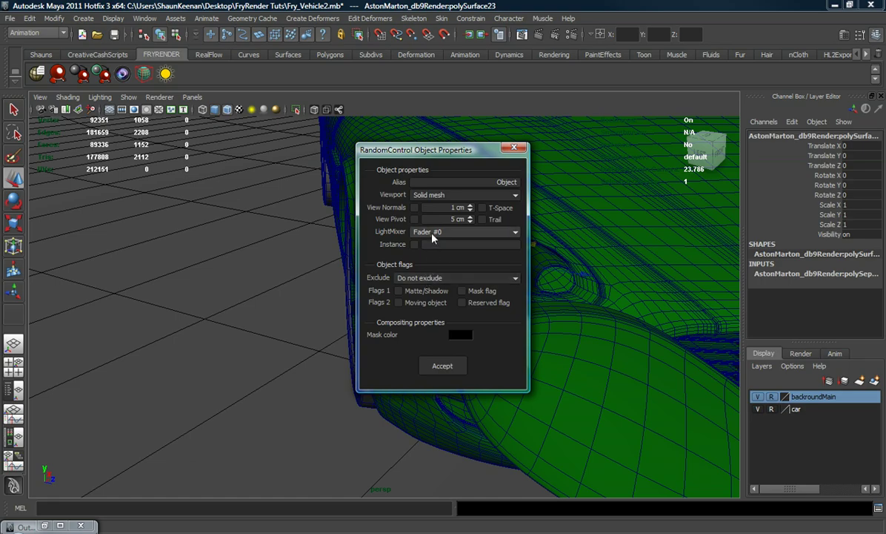
click(434, 235)
click(441, 334)
click(442, 369)
alt+drag(363, 329, 255, 305)
scroll(249, 307, up, 10)
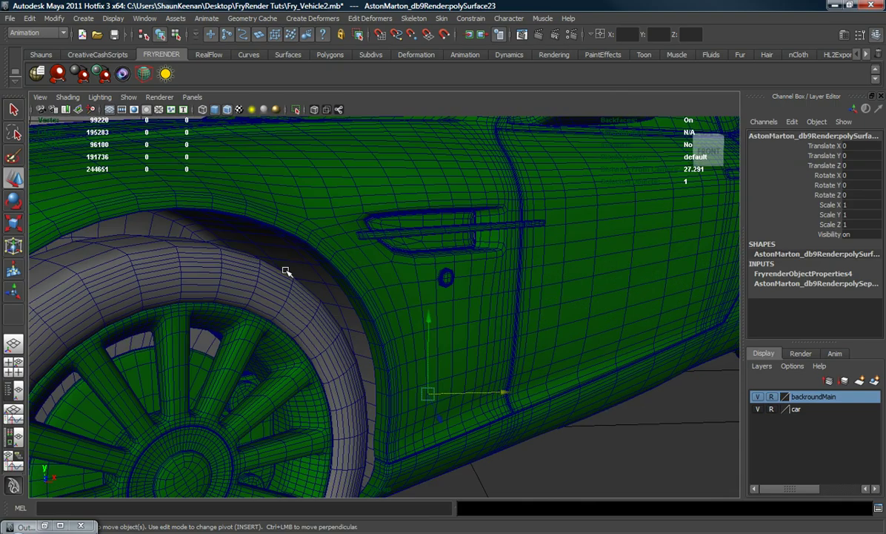
click(290, 261)
scroll(274, 245, down, 6)
alt+drag(470, 338, 435, 341)
scroll(373, 335, up, 3)
click(378, 312)
shift+click(535, 323)
alt+drag(535, 322, 453, 317)
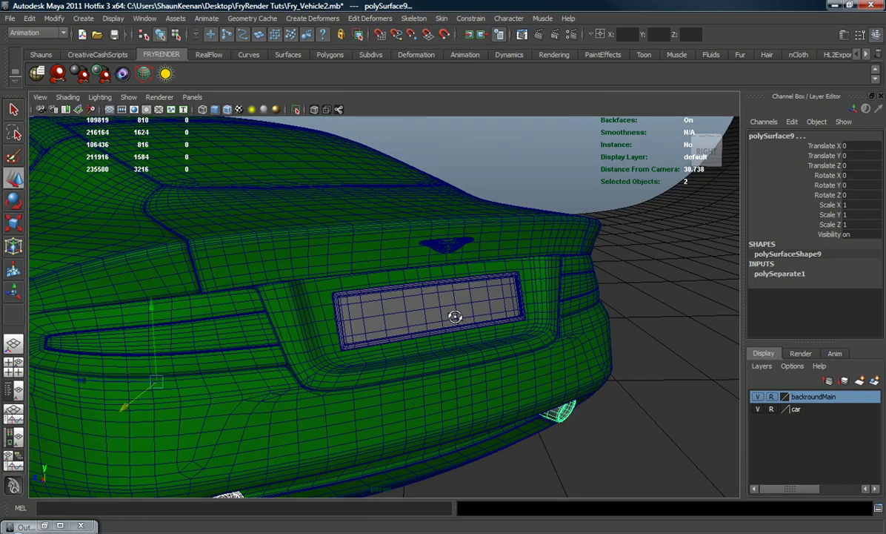
scroll(318, 302, up, 3)
shift+click(302, 280)
alt+drag(311, 323, 447, 320)
alt+right_drag(447, 320, 392, 319)
alt+middle_drag(392, 319, 414, 317)
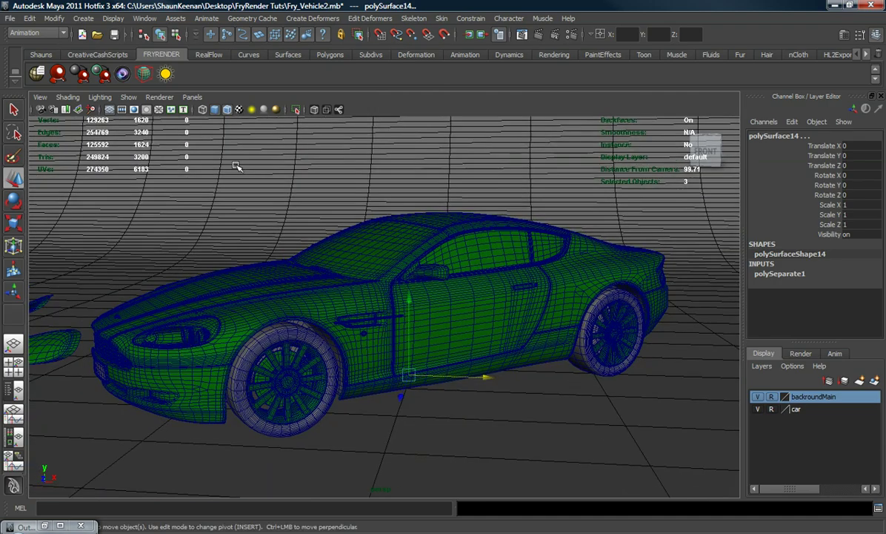
click(56, 71)
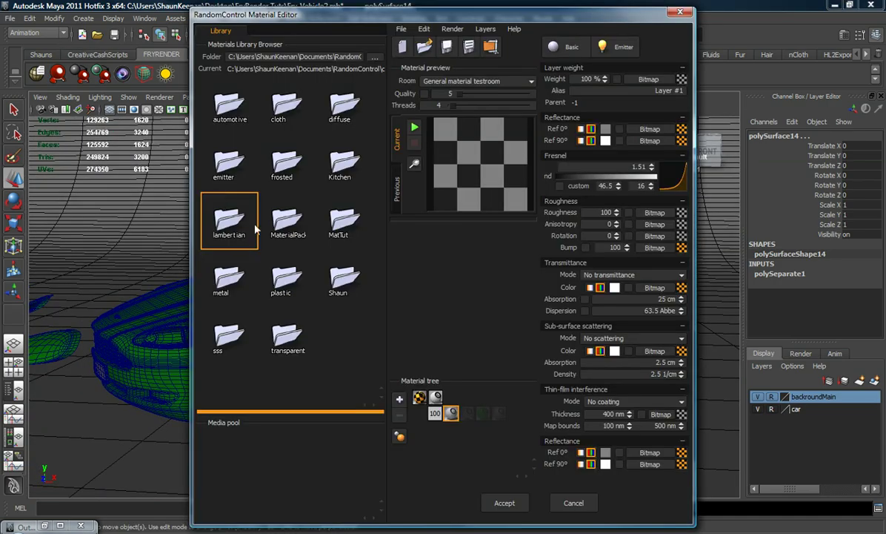
click(577, 503)
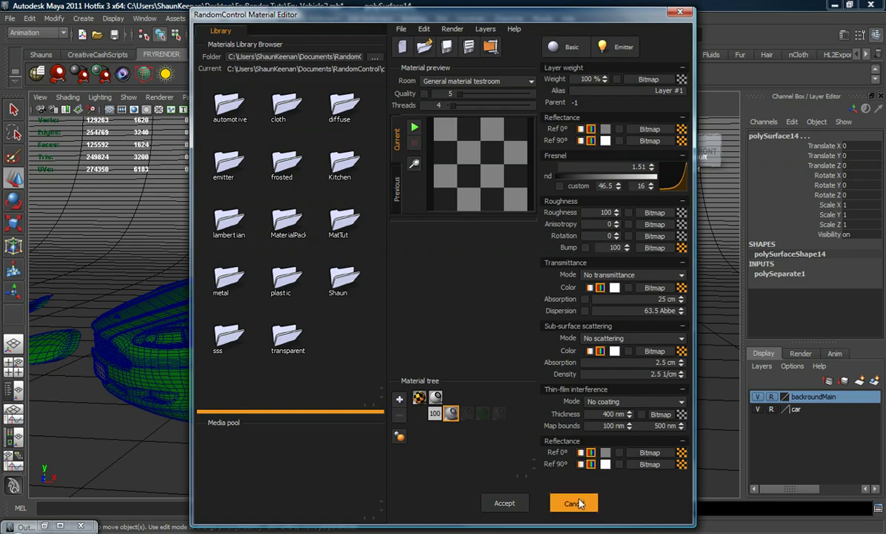
Assign the chrome material from the metal library folder to both exhaust tips at the car's rear.
alt+drag(484, 358, 406, 352)
scroll(395, 354, up, 3)
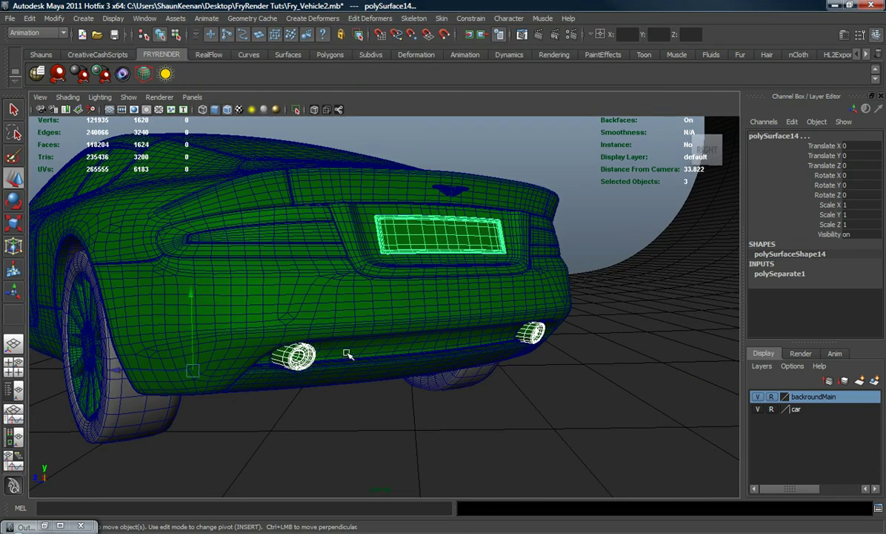
alt+drag(338, 344, 394, 306)
click(302, 346)
shift+click(532, 323)
alt+drag(526, 325, 341, 334)
click(36, 72)
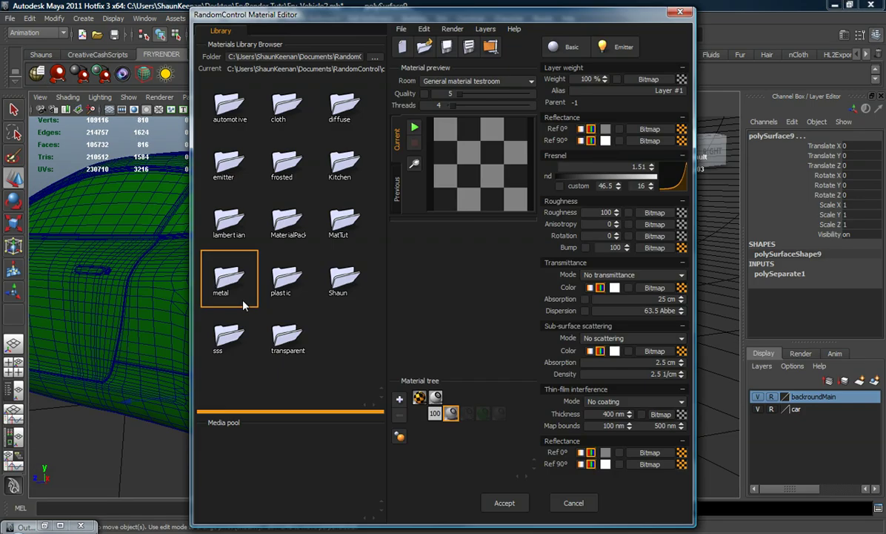
double_click(226, 279)
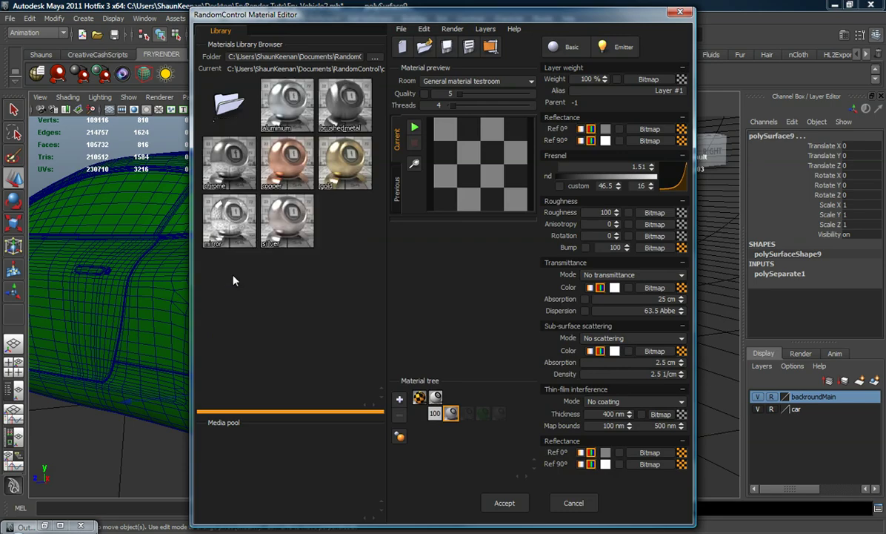
double_click(232, 176)
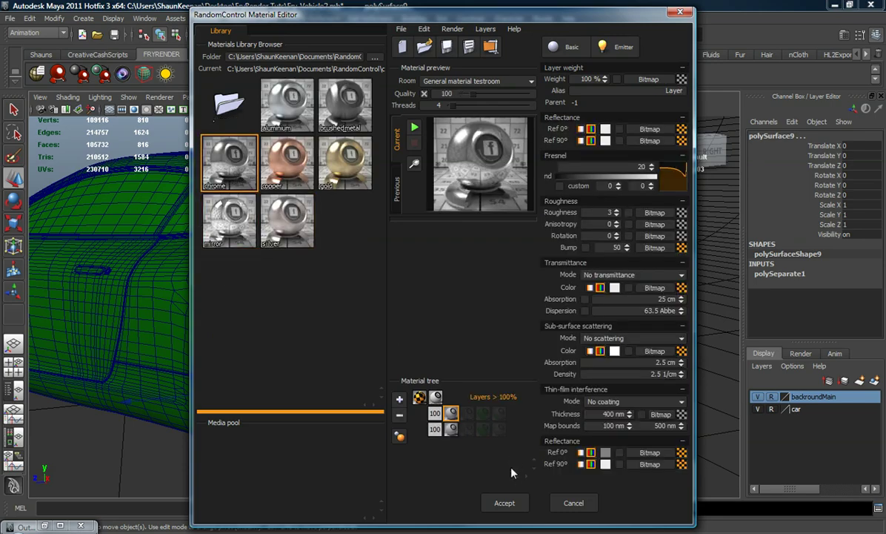
click(506, 502)
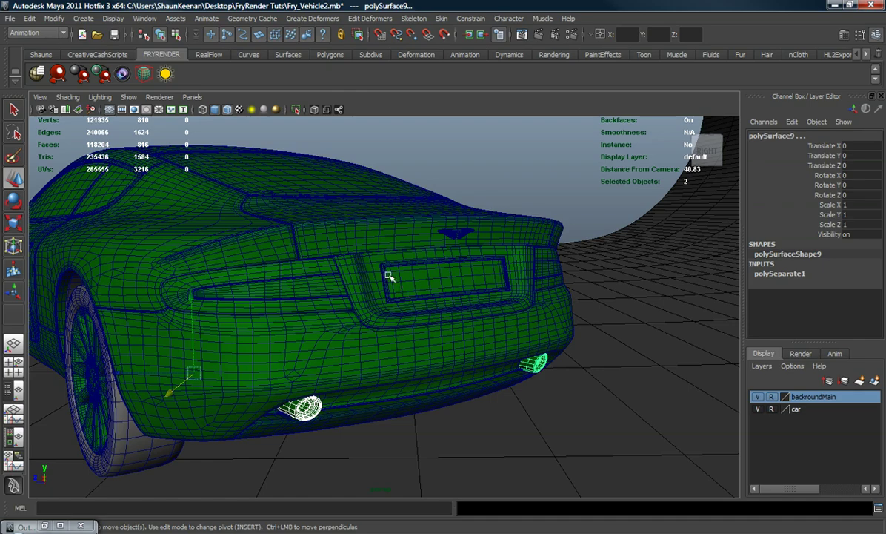
Assign the marble_black material from the plastic library folder to the rear number plate's frame.
click(388, 275)
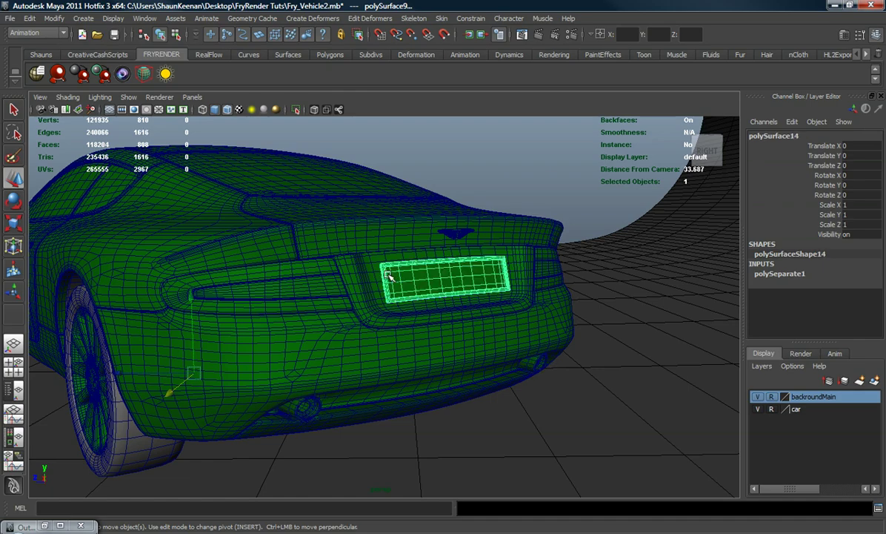
alt+drag(275, 326, 312, 335)
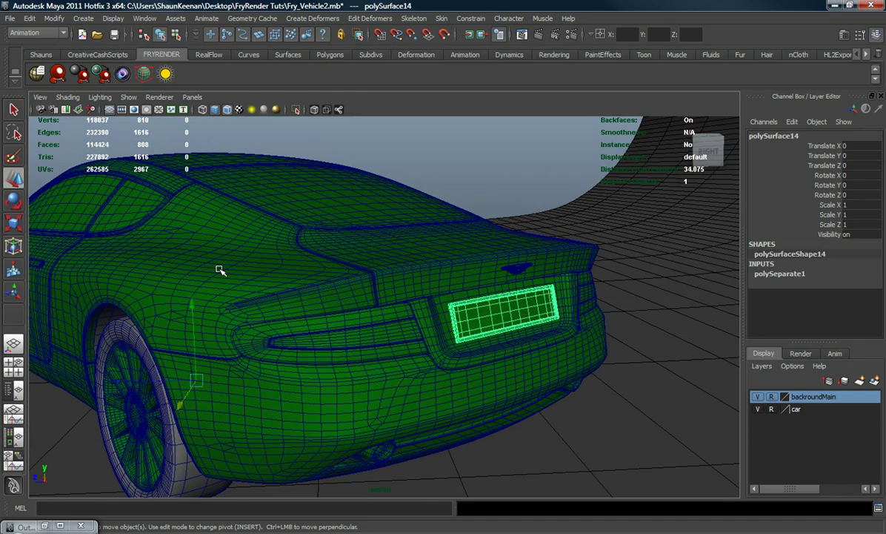
click(58, 74)
double_click(281, 282)
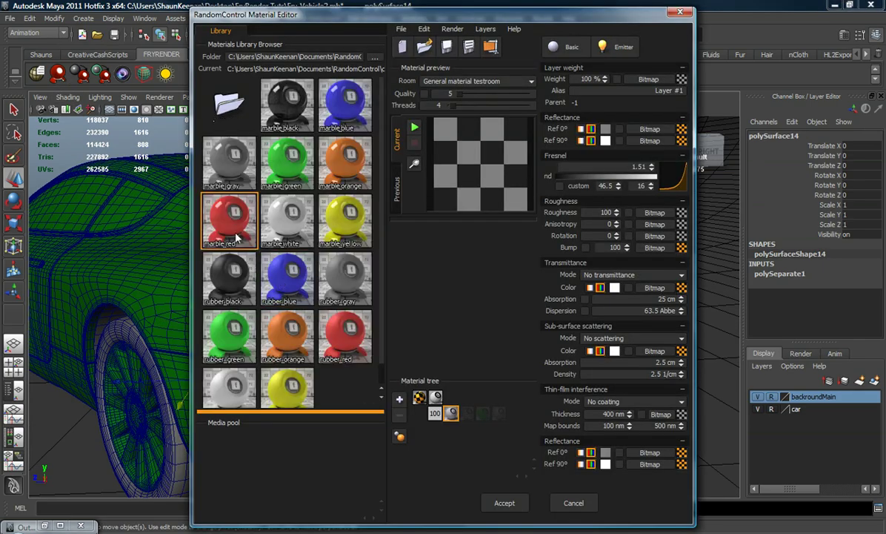
double_click(279, 128)
click(504, 502)
Select the displaced headlight covers in front of the car and set their Translate X and Translate Y to 0.
alt+drag(405, 447, 255, 342)
shift+click(117, 335)
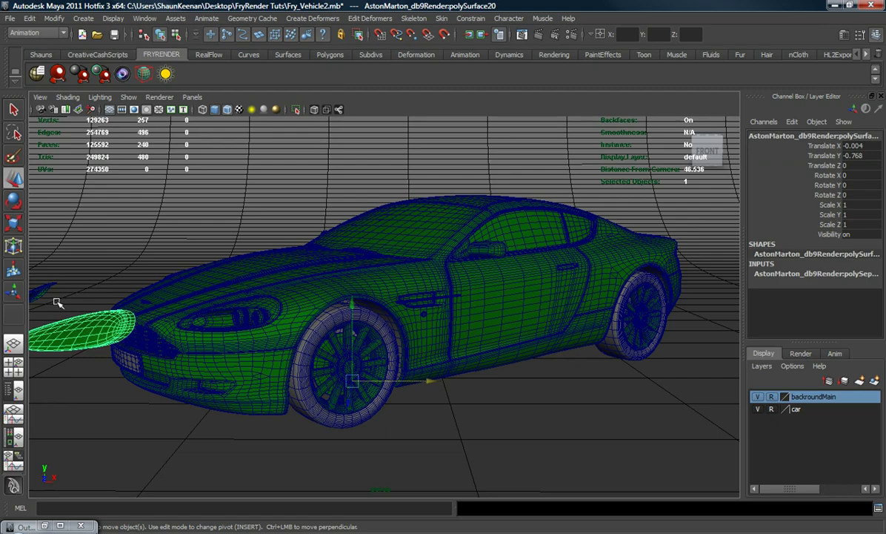
drag(857, 148, 860, 157)
text(0)
key(Return)
Assign the rubber_black material from the plastic library folder to the inner wheel-arch liners.
alt+drag(404, 329, 330, 319)
click(289, 305)
scroll(281, 318, up, 5)
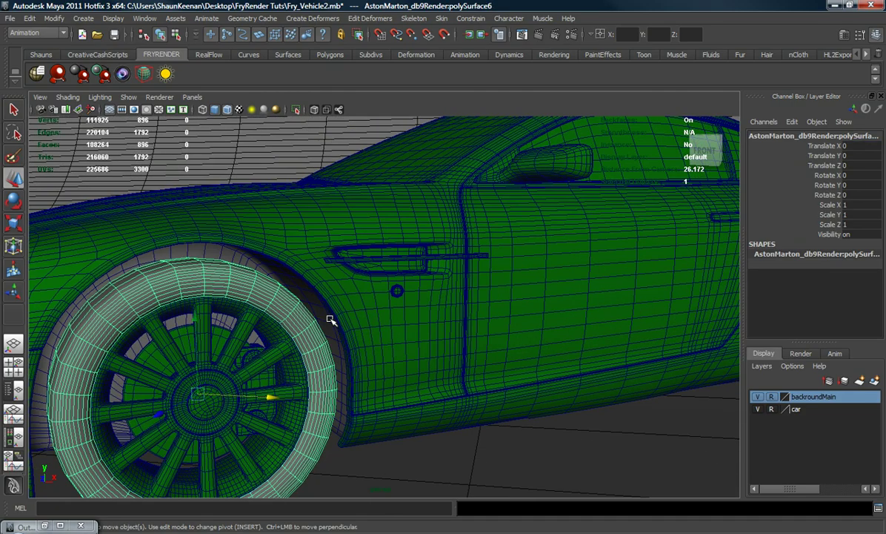
click(288, 279)
alt+middle_drag(504, 324, 415, 355)
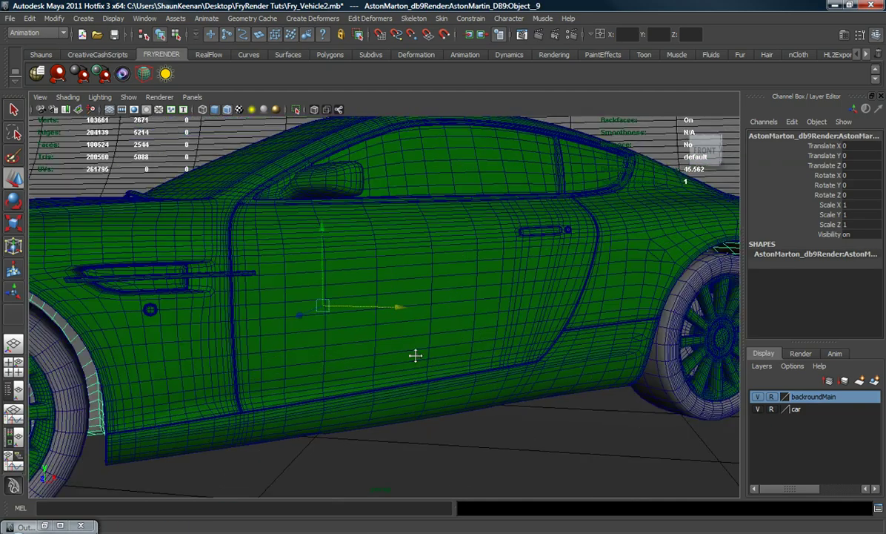
alt+drag(355, 354, 412, 360)
alt+right_drag(412, 360, 338, 360)
alt+drag(338, 359, 330, 226)
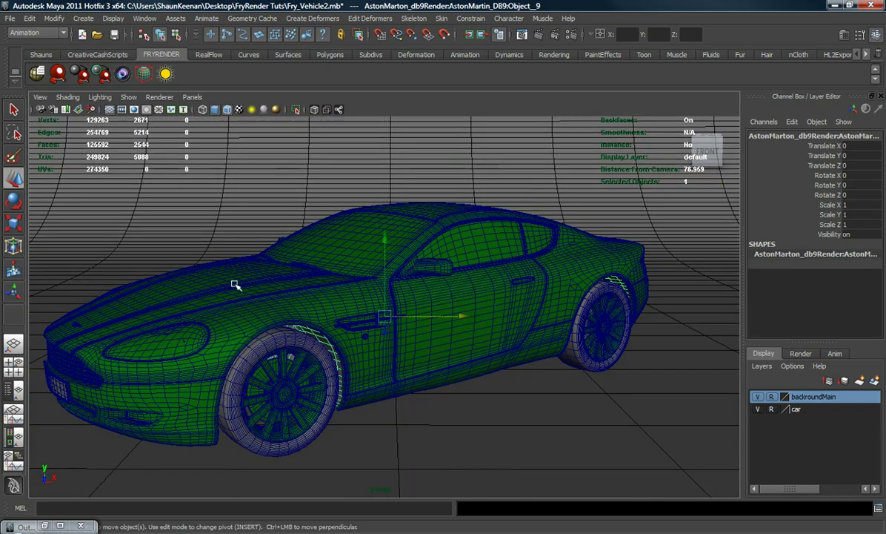
click(57, 75)
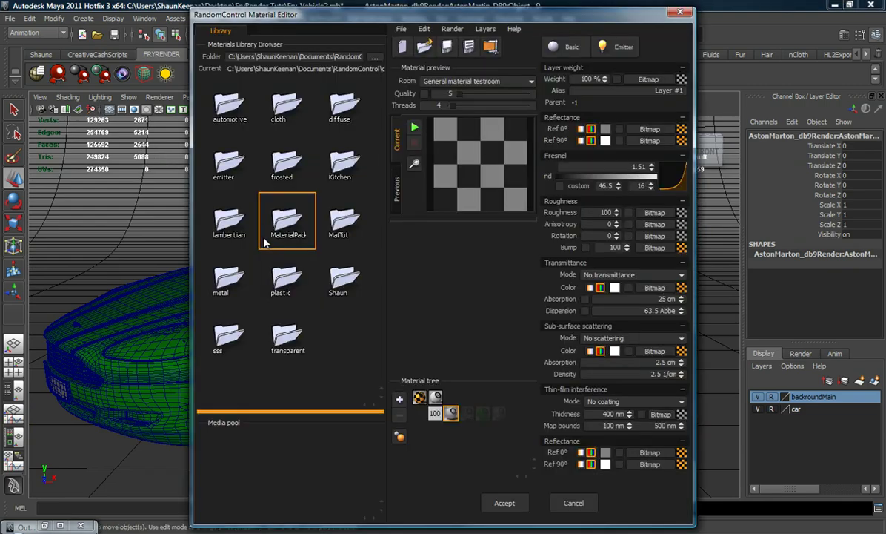
double_click(277, 277)
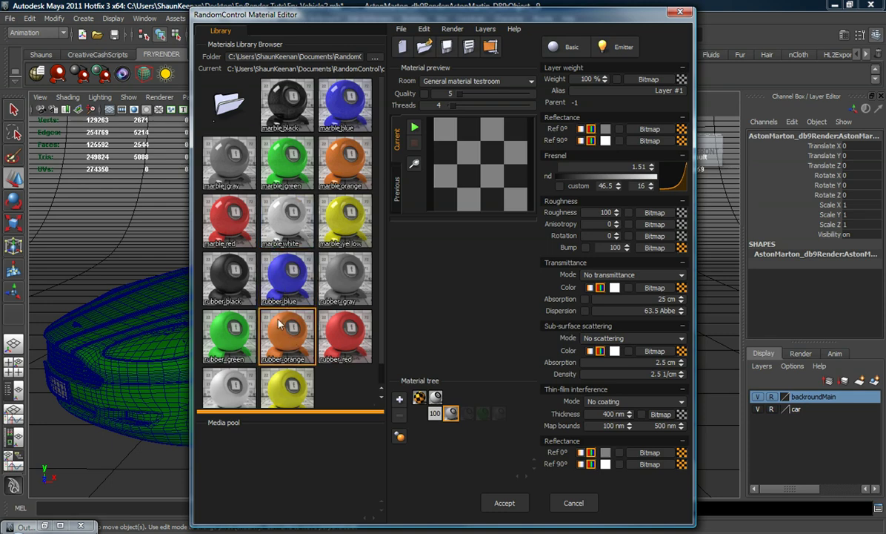
double_click(246, 284)
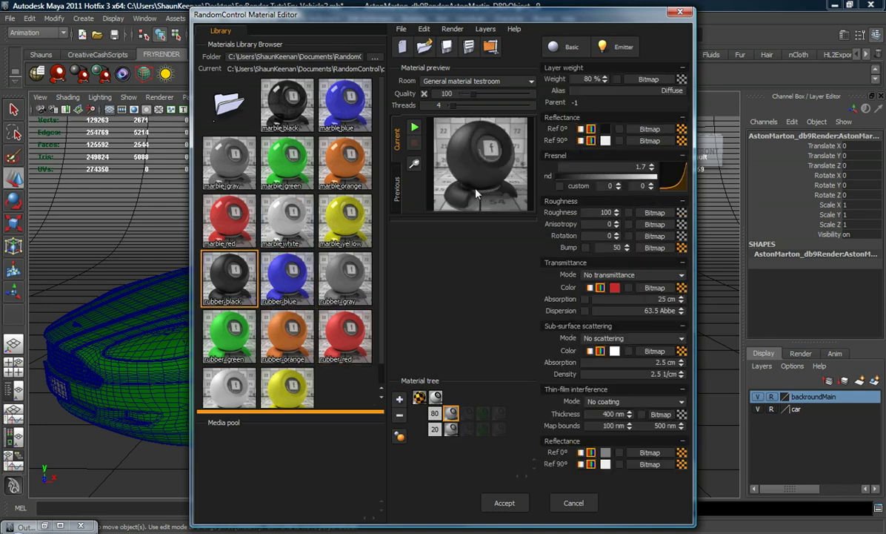
click(505, 502)
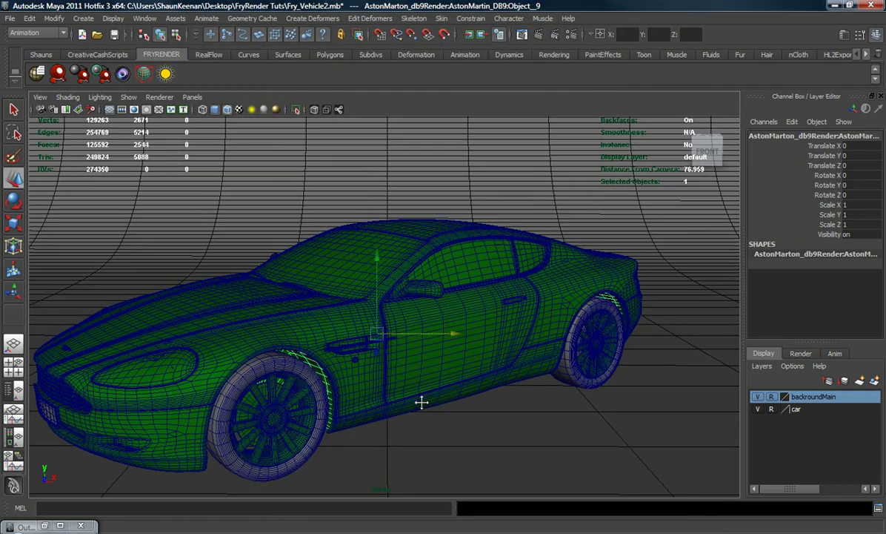
Select all four tires and assign them the rubber_black material from the plastic library folder.
alt+drag(422, 398, 293, 335)
click(281, 321)
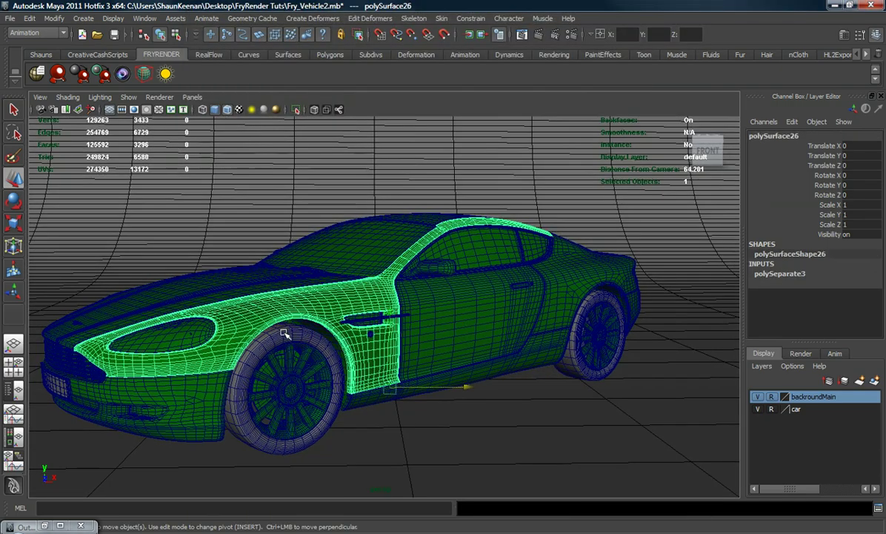
click(286, 333)
shift+click(599, 296)
alt+drag(439, 317, 475, 356)
shift+click(371, 328)
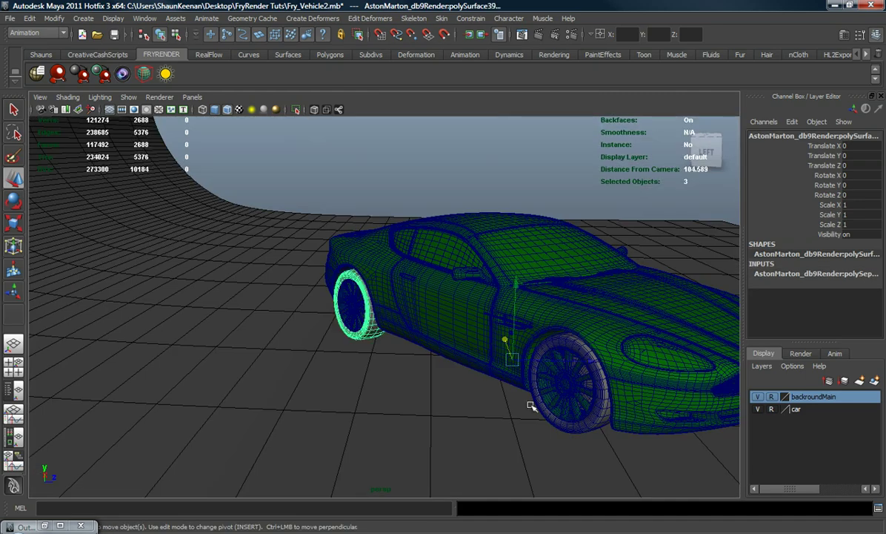
shift+click(563, 426)
alt+drag(563, 426, 421, 420)
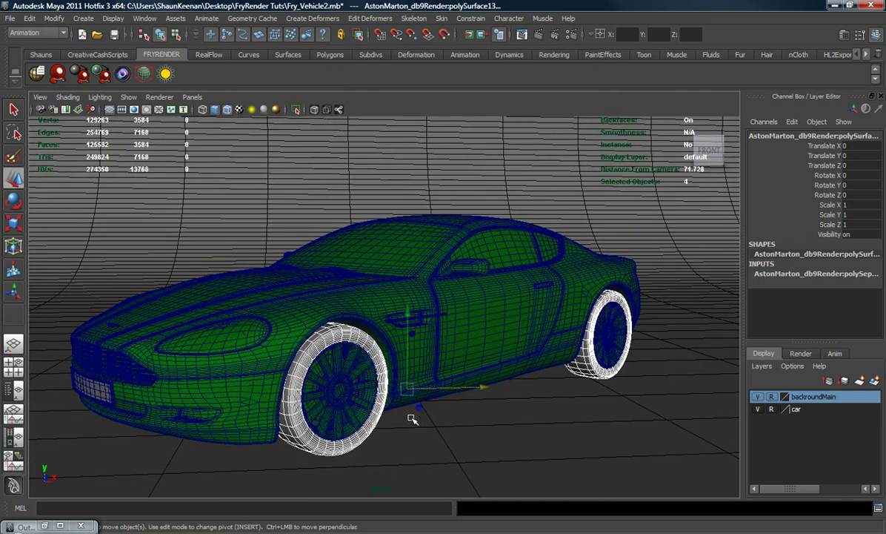
click(58, 72)
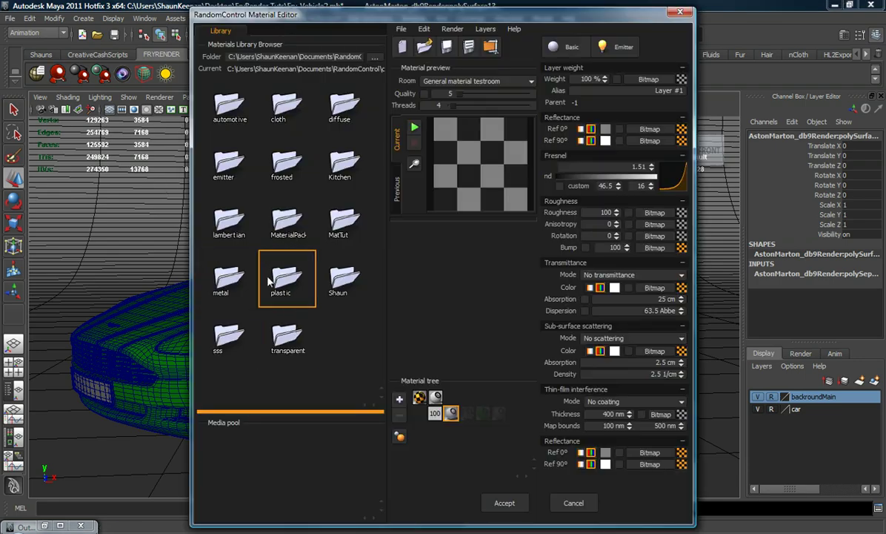
double_click(274, 283)
double_click(232, 266)
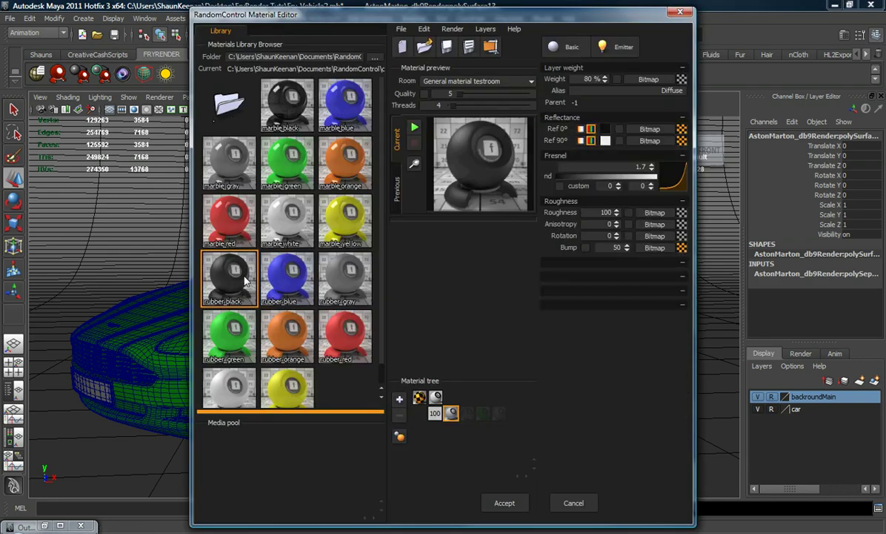
click(504, 503)
Assign a new Lambert material to the front number plate surface below the grille.
alt+drag(287, 361, 242, 361)
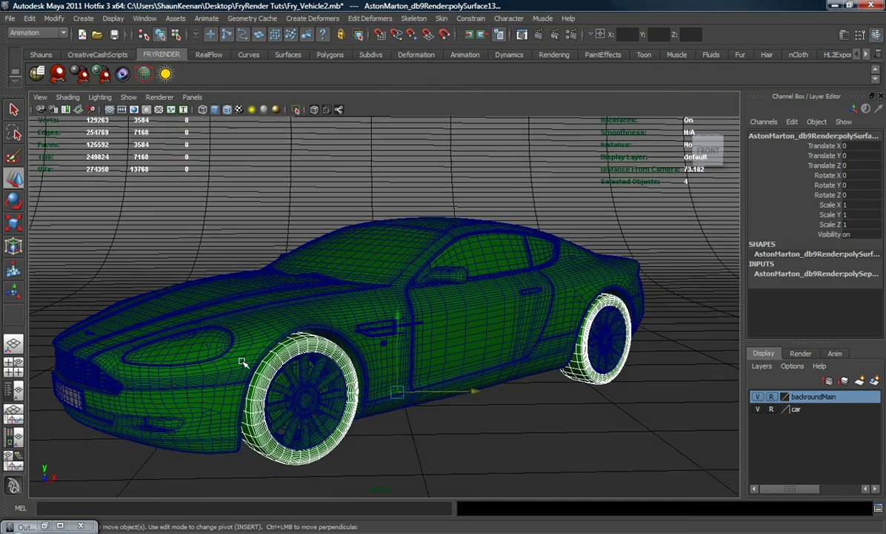
alt+middle_drag(242, 362, 263, 340)
alt+drag(264, 341, 172, 366)
click(128, 345)
alt+right_drag(172, 366, 282, 360)
alt+middle_drag(252, 356, 252, 351)
scroll(266, 351, up, 4)
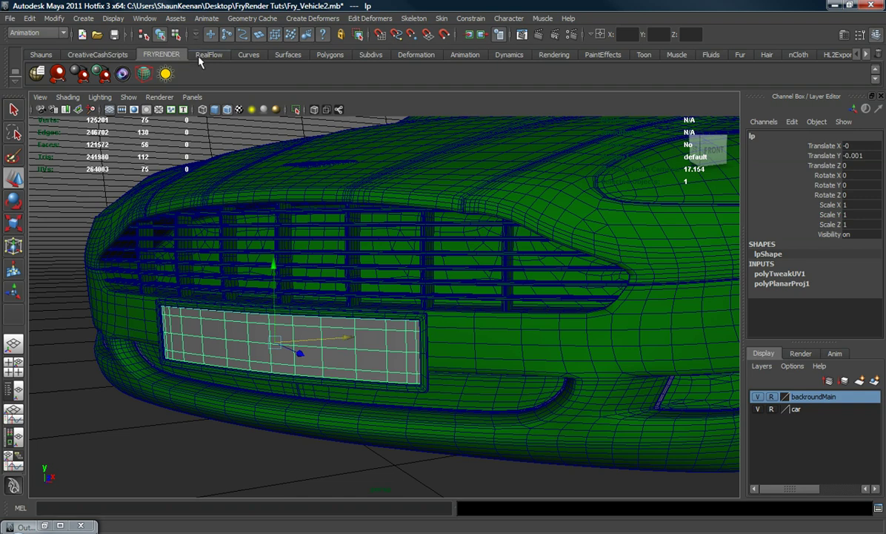
click(41, 55)
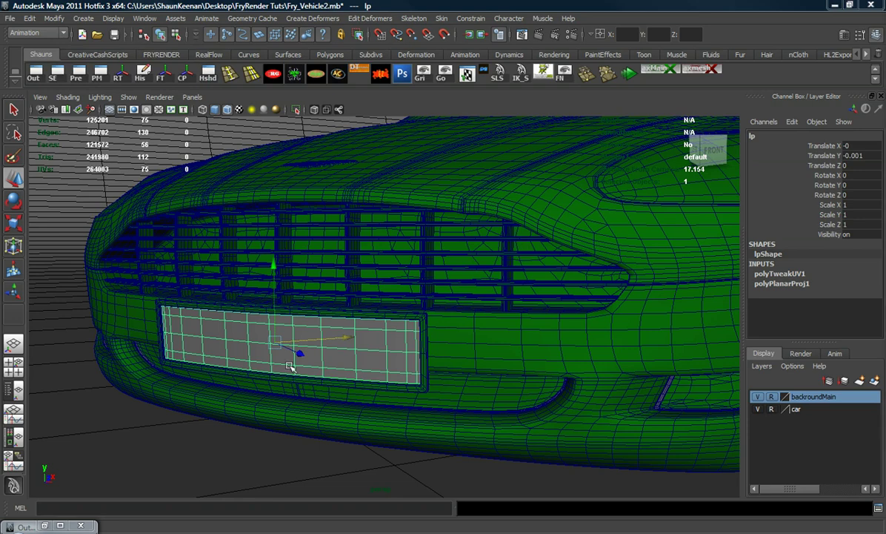
click(115, 459)
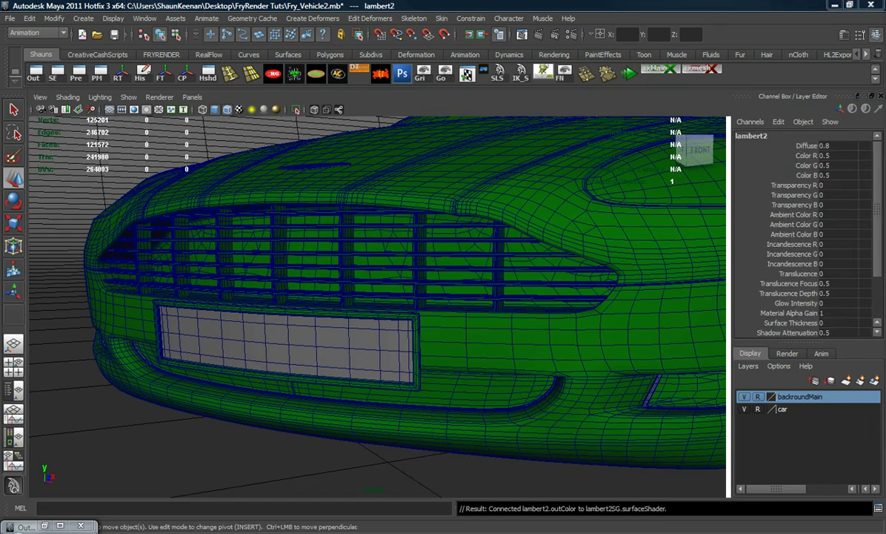
Connect a File texture to the Color attribute of the number plate's Lambert material.
key(ctrl+a)
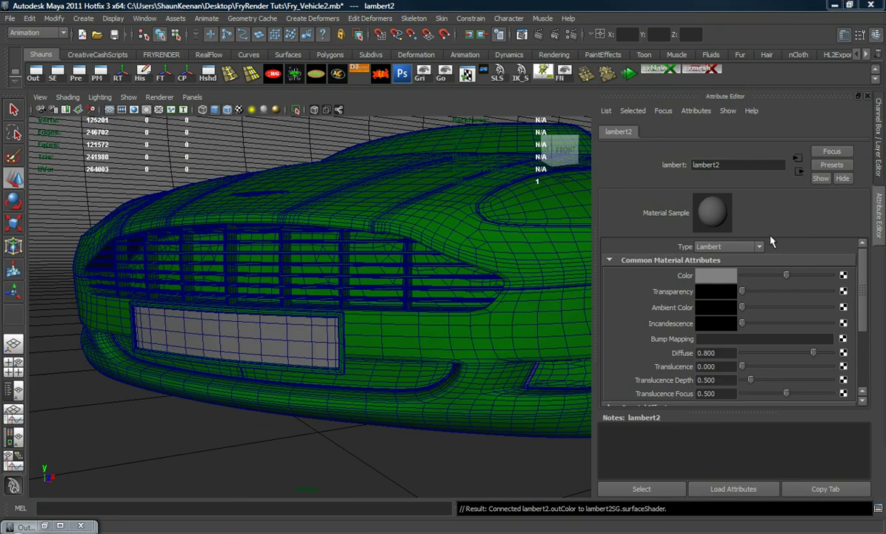
click(842, 276)
drag(371, 124, 334, 67)
click(288, 151)
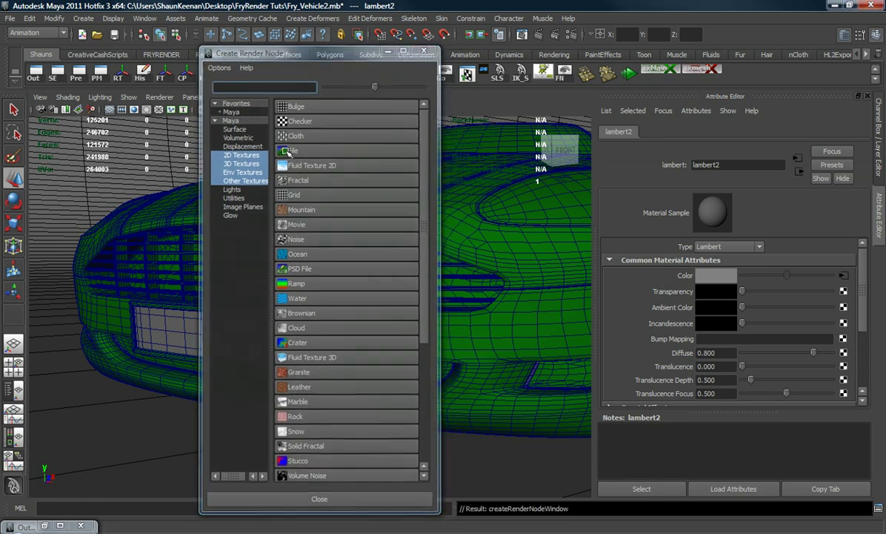
click(798, 171)
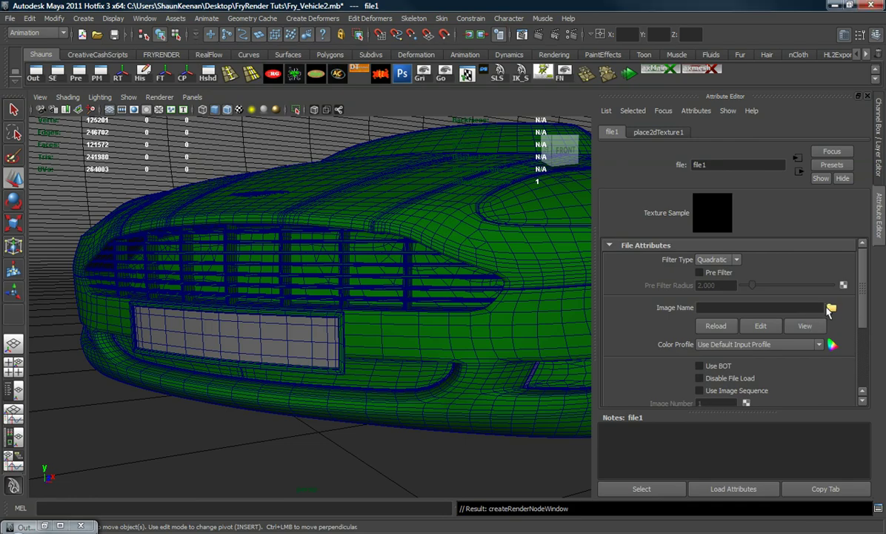
Load carLp.jpg from the Desktop as the image for the number plate's File texture, and select the plate surface.
click(830, 307)
click(157, 145)
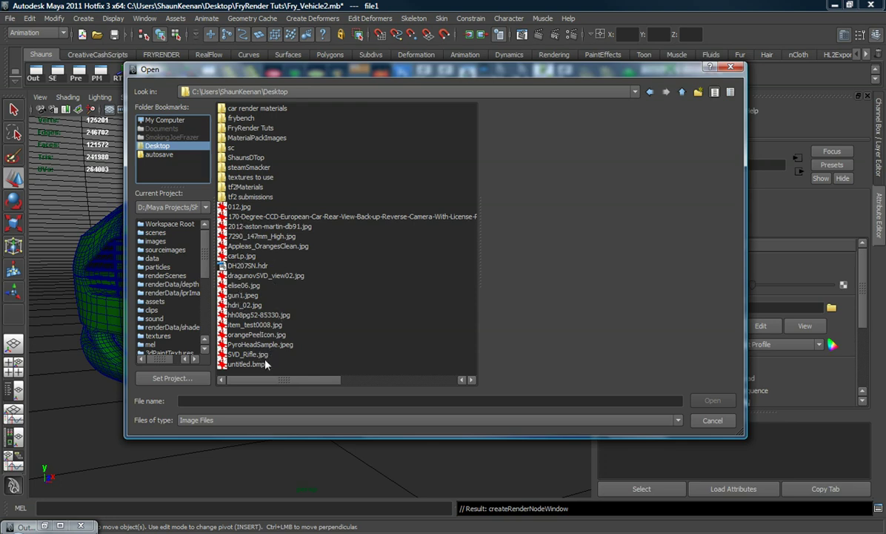
mouse_move(267, 381)
mouse_down()
mouse_move(366, 379)
mouse_move(264, 374)
mouse_up()
click(250, 228)
click(252, 236)
click(255, 245)
click(271, 255)
click(273, 263)
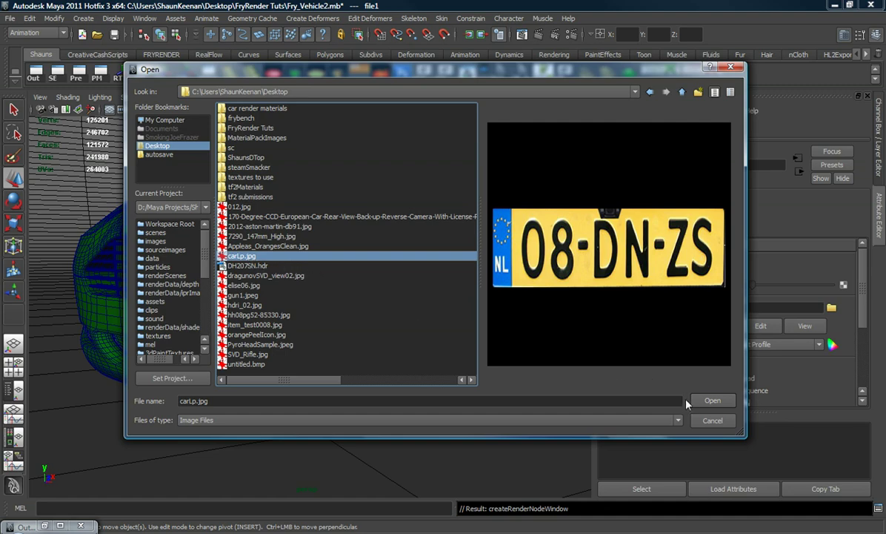
click(712, 400)
click(293, 347)
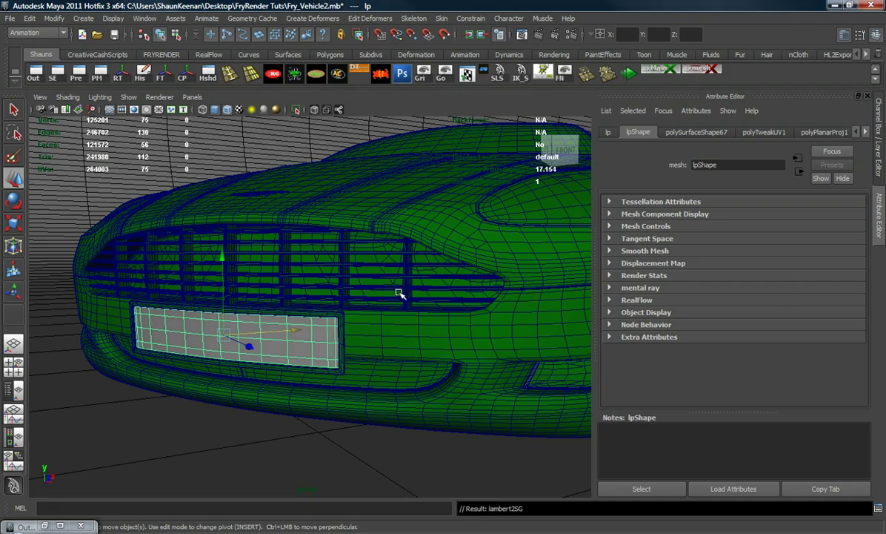
Show the Channel Box and move the window glass off the body, about -0.9 in X and -1.2 in Y, to expose the interior.
alt+drag(403, 285, 394, 287)
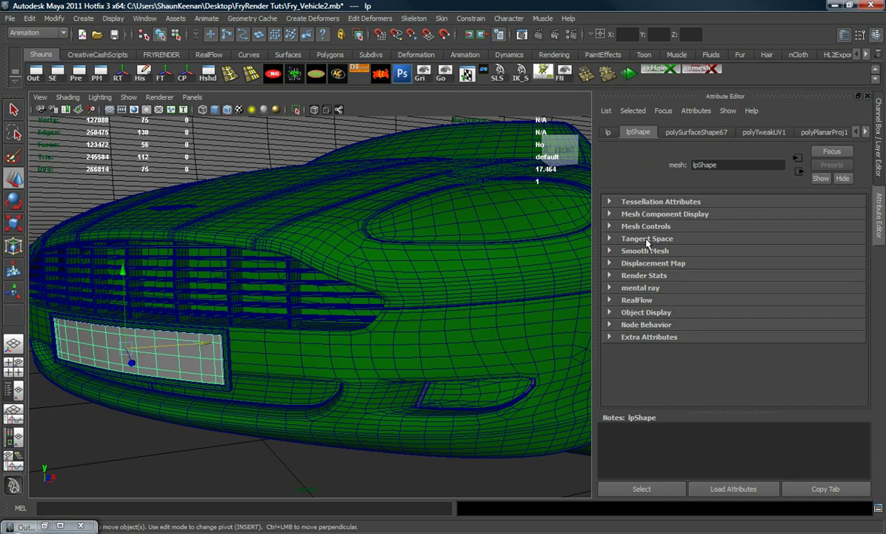
key(ctrl+a)
alt+right_drag(532, 240, 483, 258)
alt+drag(482, 258, 398, 263)
alt+right_drag(398, 263, 411, 252)
alt+drag(410, 252, 380, 271)
click(440, 255)
alt+drag(458, 259, 268, 394)
Select the seats and dashboard plus the interior shell, and load lambert_white from the lambertian library folder into the Fryrender material editor.
scroll(340, 295, up, 5)
alt+middle_drag(340, 295, 358, 320)
click(290, 291)
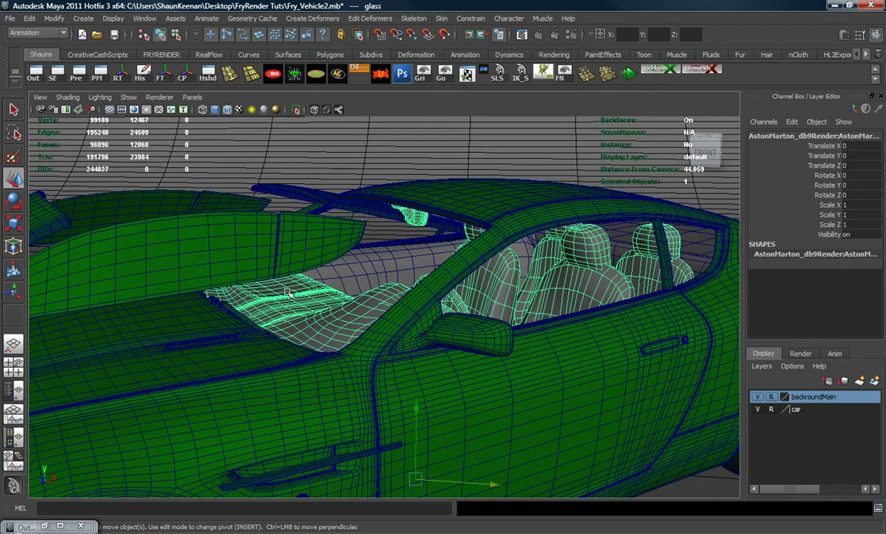
shift+click(384, 262)
alt+middle_drag(487, 294, 403, 293)
alt+drag(404, 294, 290, 262)
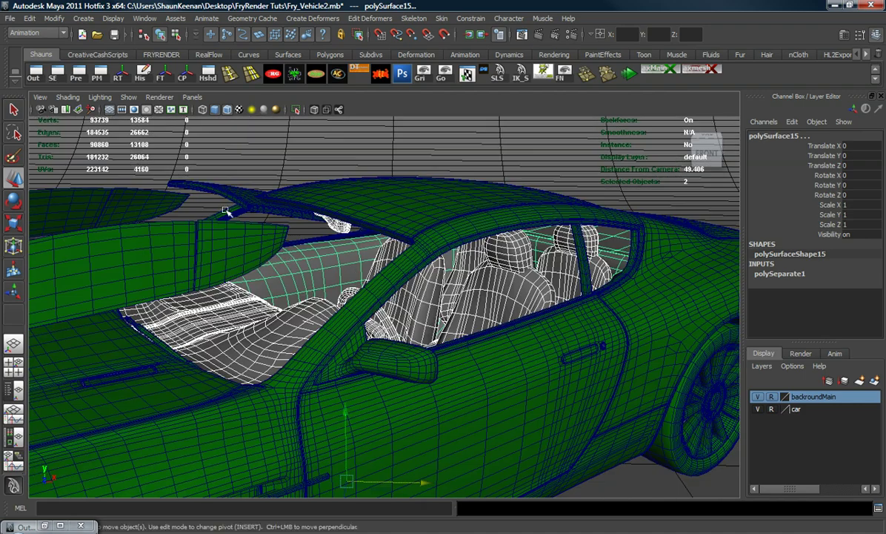
click(161, 54)
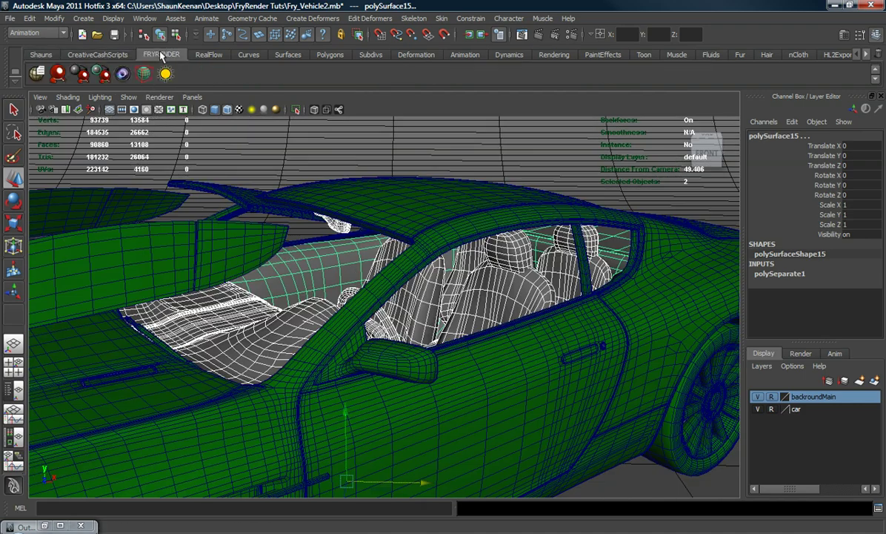
click(56, 74)
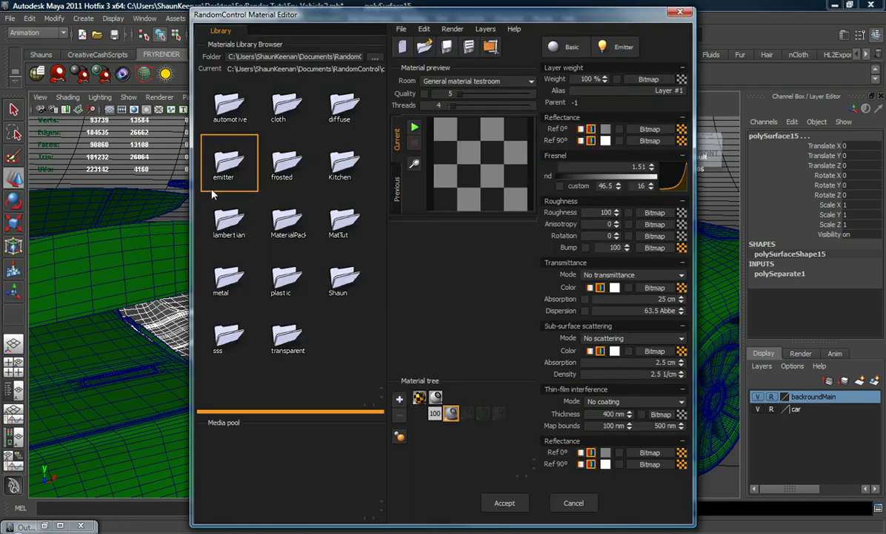
double_click(231, 233)
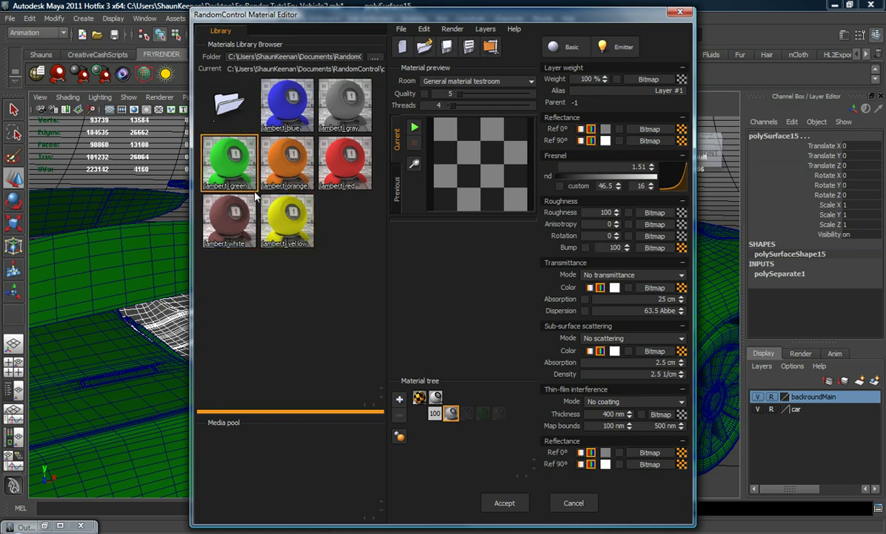
double_click(237, 222)
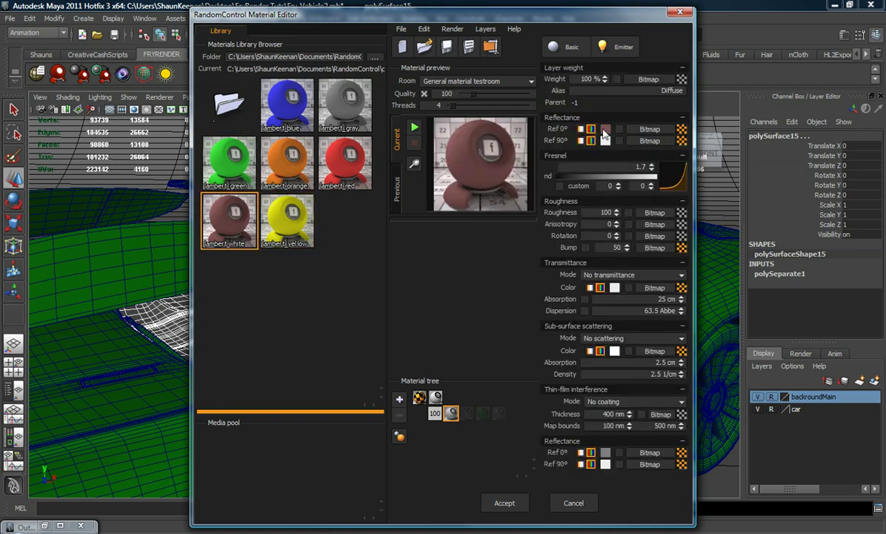
Change the material's Ref 0° reflectance colour to a light tan and render its preview.
click(606, 129)
mouse_move(408, 222)
mouse_down()
mouse_move(396, 201)
mouse_move(450, 198)
mouse_move(401, 199)
mouse_move(411, 196)
mouse_up()
click(472, 193)
click(410, 361)
click(413, 128)
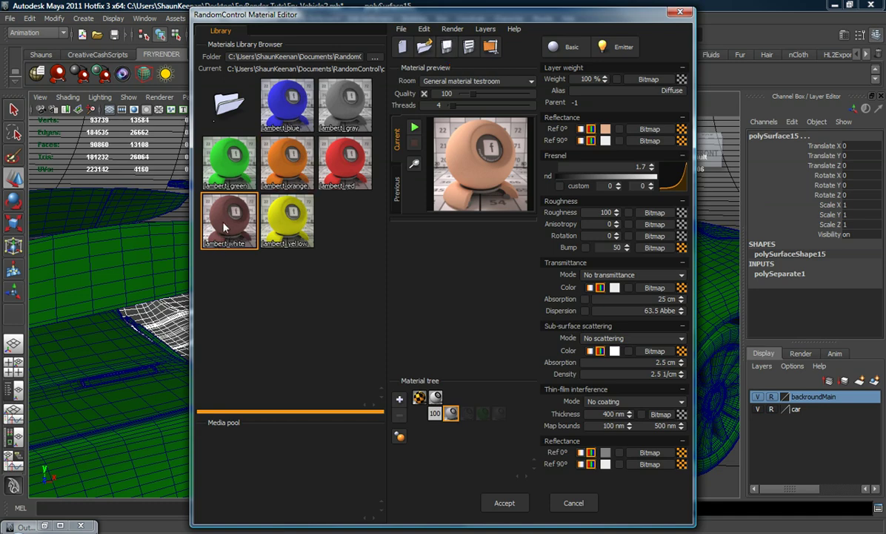
Save the tan material over lambert_white.frm and assign it to the selected interior parts.
click(424, 46)
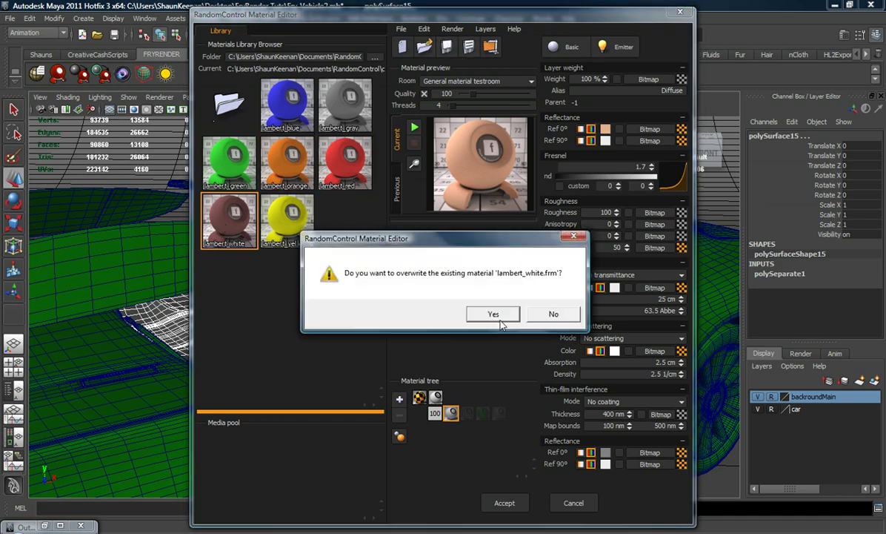
click(492, 313)
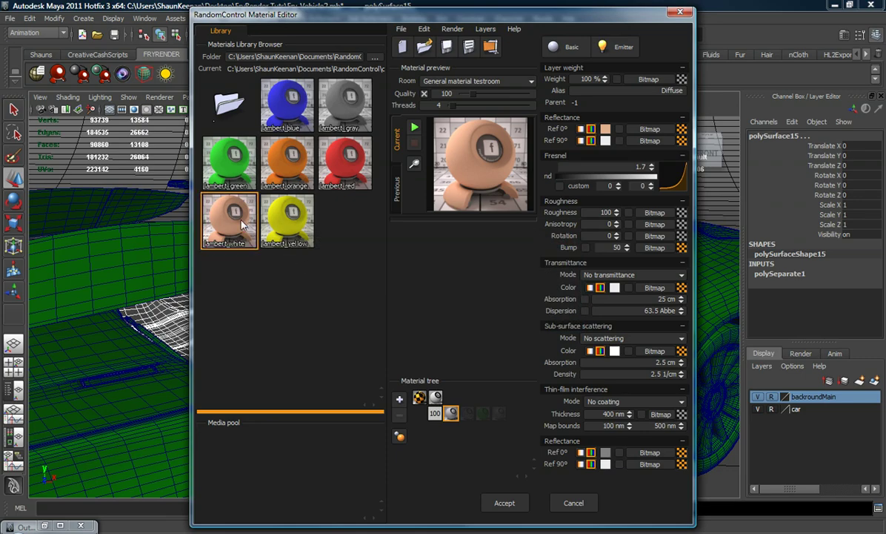
click(505, 502)
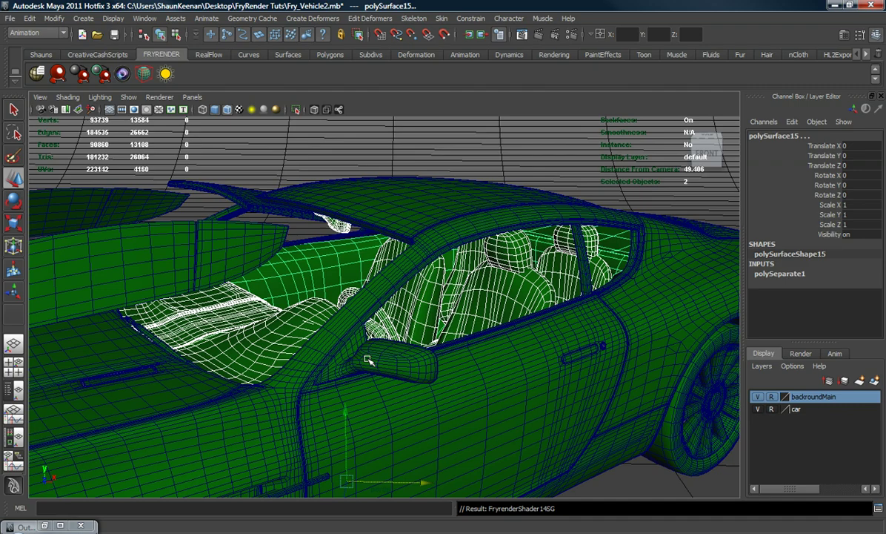
Return the window glass to its place on the car by setting Translate X and Translate Y to 0.
click(204, 235)
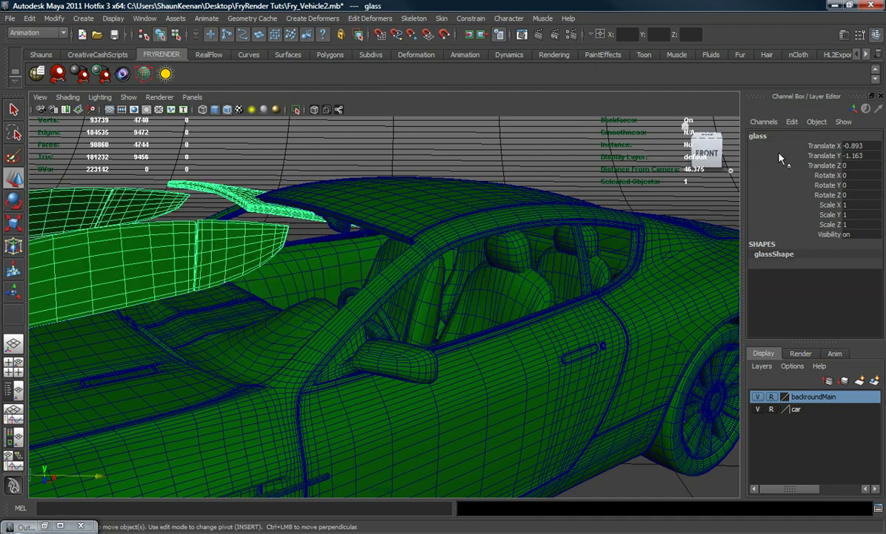
drag(852, 146, 862, 159)
text(0)
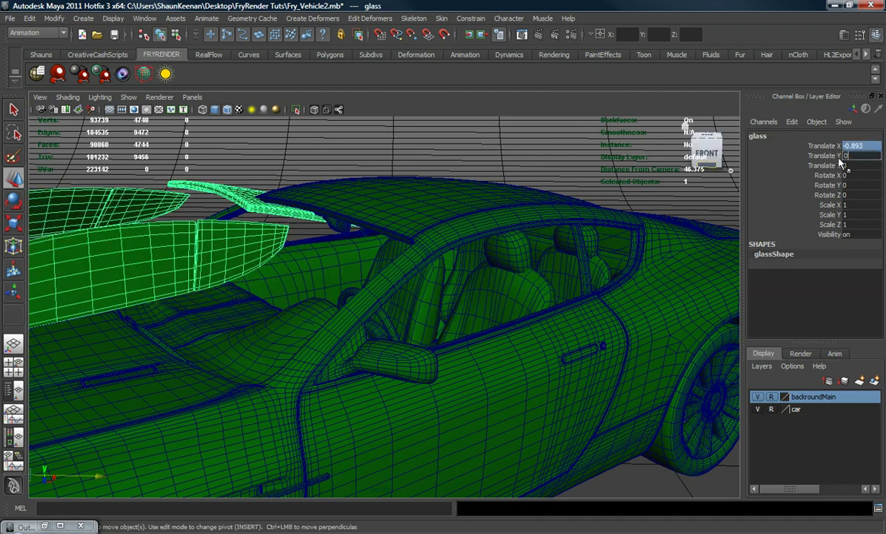
key(Return)
alt+drag(304, 295, 233, 310)
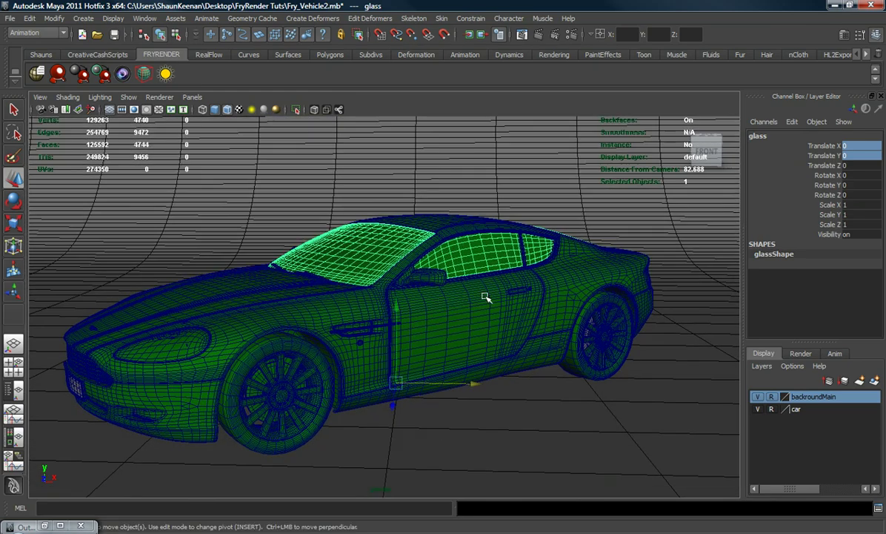